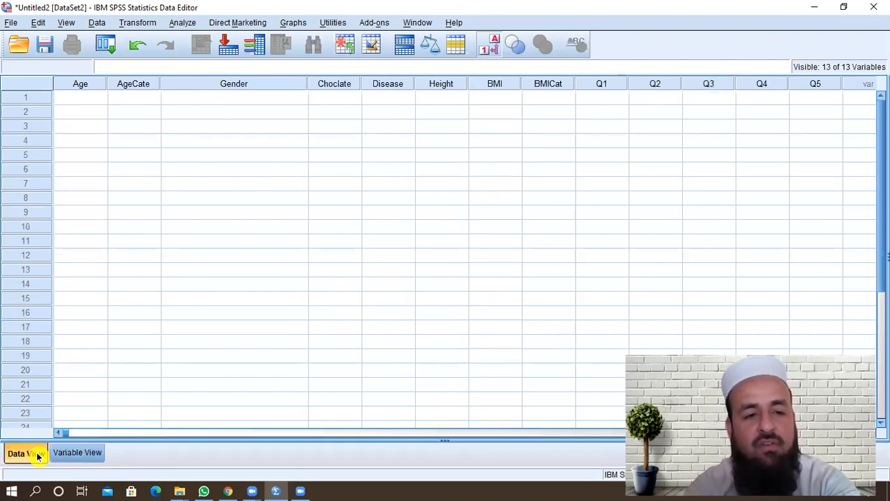
Review the Disease variable's value labels in Variable View and set its measurement level to Scale
{"action": "left_click", "coordinate": [61, 457]}
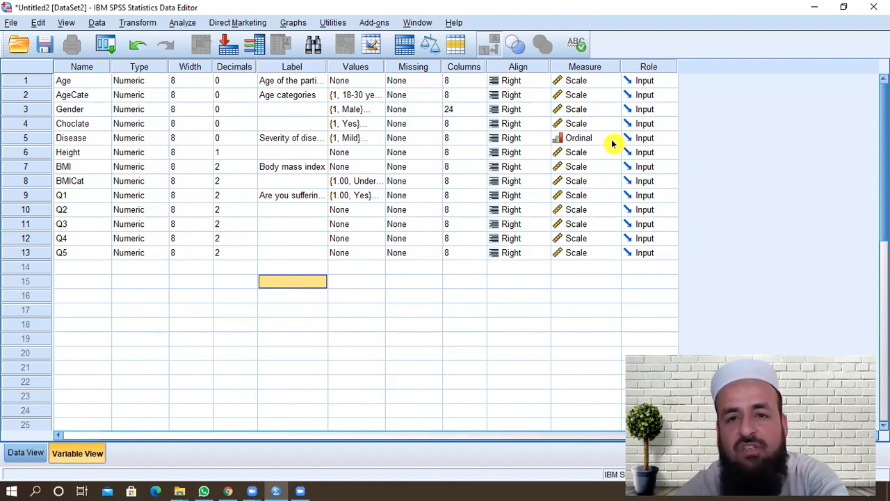
{"action": "left_click", "coordinate": [382, 139]}
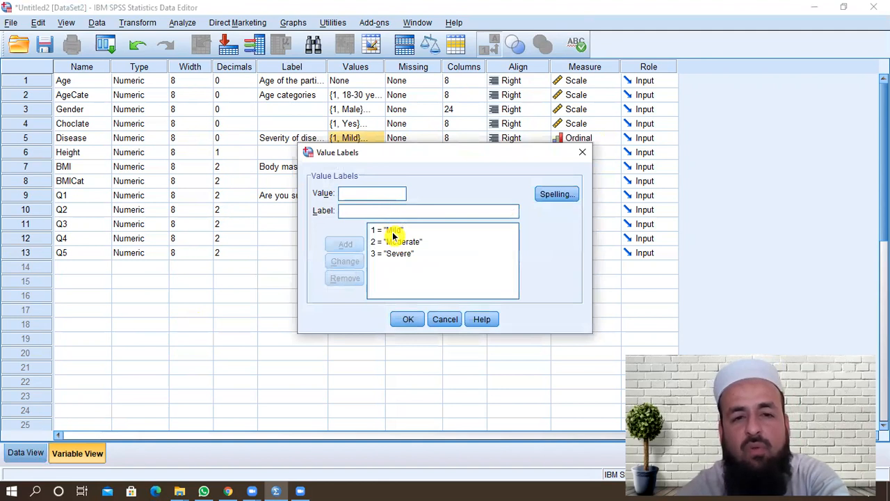
{"action": "left_click", "coordinate": [406, 318]}
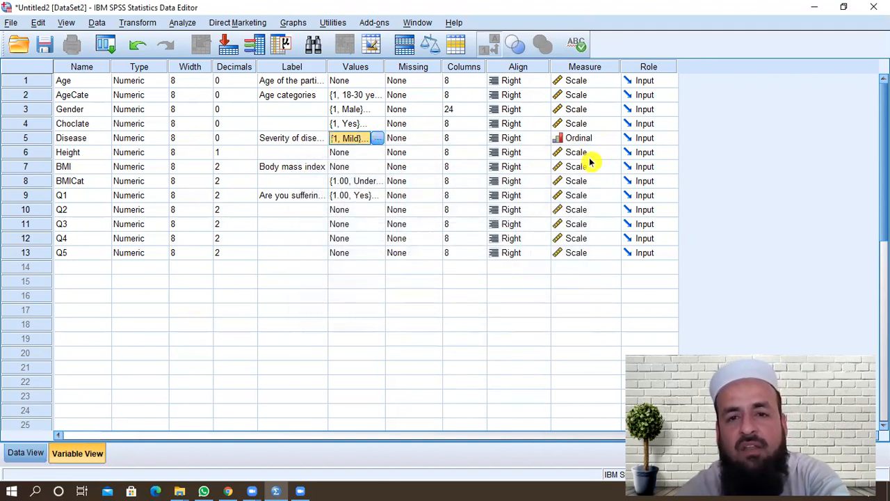
{"action": "left_click", "coordinate": [610, 142]}
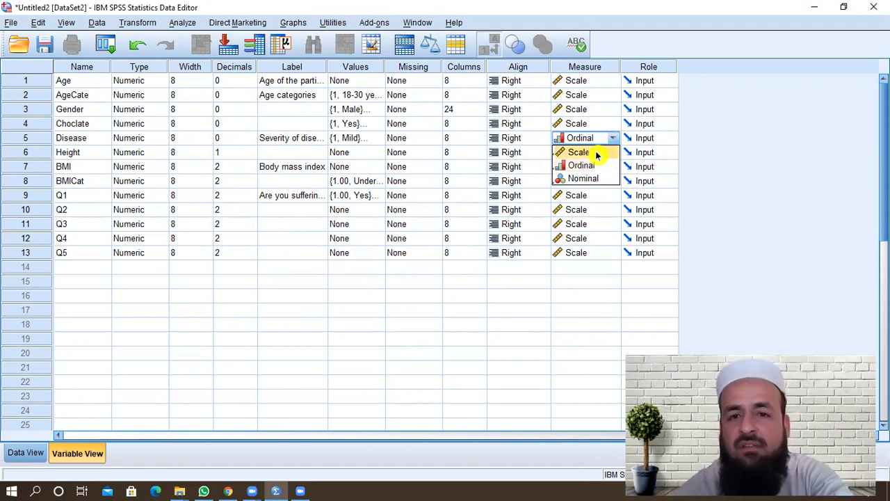
{"action": "left_click", "coordinate": [596, 153]}
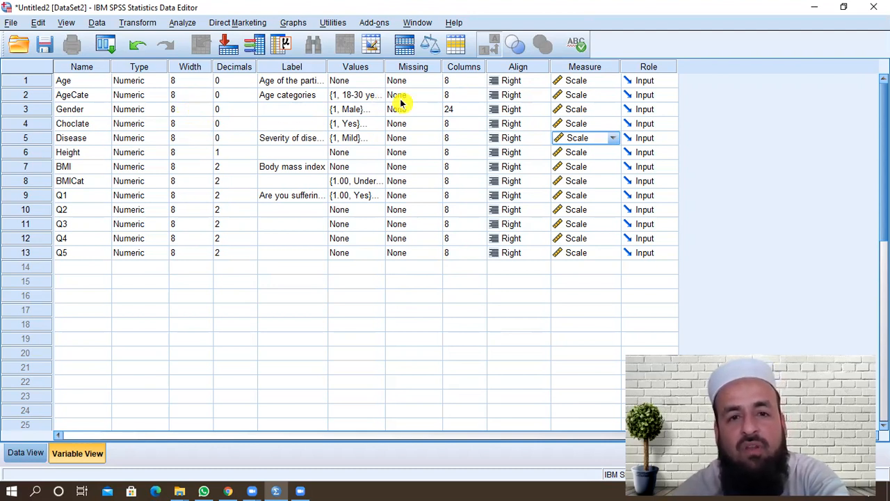
Set the display column width of the Gender variable to 8
{"action": "right_click", "coordinate": [482, 114]}
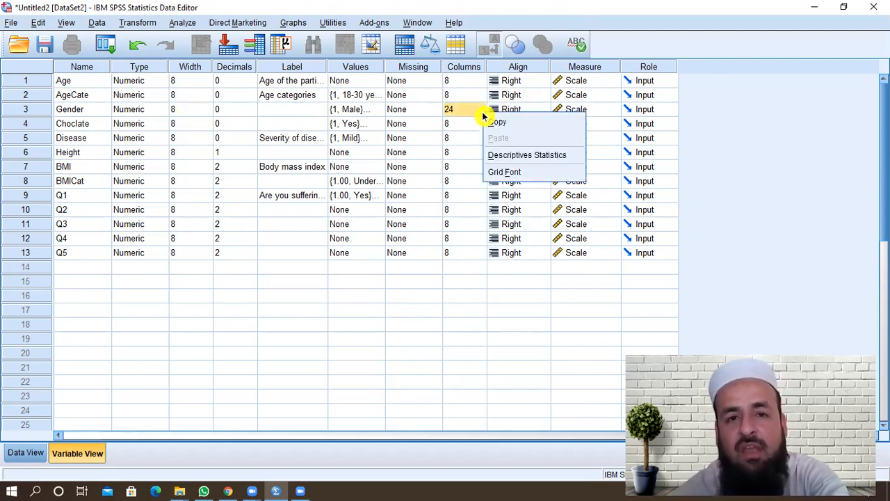
{"action": "left_click", "coordinate": [482, 114]}
{"action": "left_click", "coordinate": [482, 114]}
{"action": "left_click", "coordinate": [482, 114]}
{"action": "left_click", "coordinate": [482, 114]}
{"action": "left_click", "coordinate": [482, 114]}
{"action": "left_click", "coordinate": [482, 114]}
{"action": "left_click", "coordinate": [482, 115]}
{"action": "left_click", "coordinate": [482, 114]}
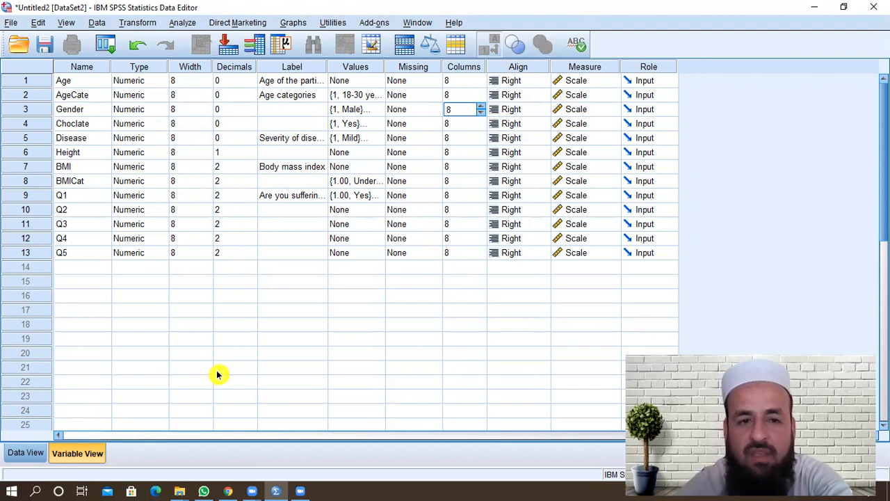
Enter 23 as the Age of the first case in Data View
{"action": "left_click", "coordinate": [35, 455]}
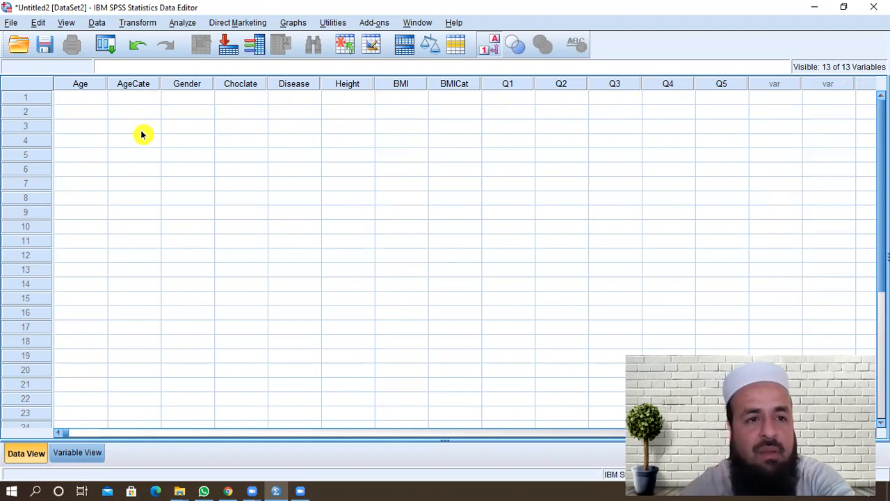
{"action": "double_click", "coordinate": [79, 97]}
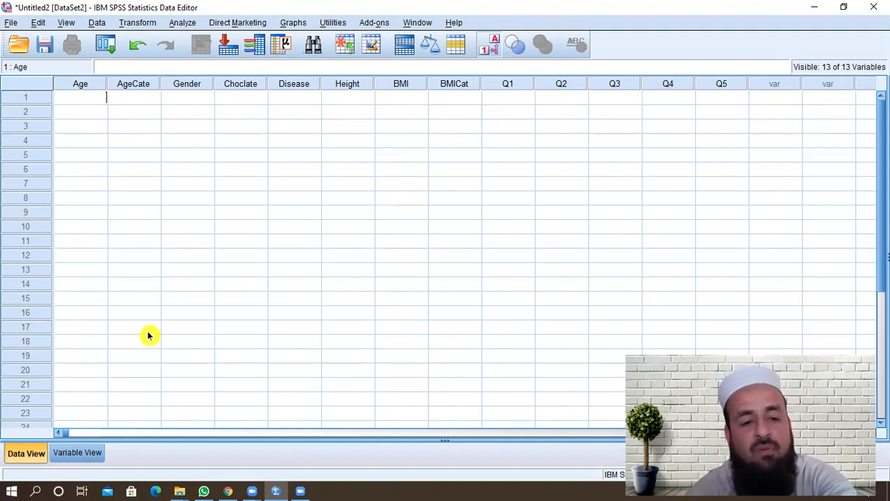
{"action": "type", "text": "23"}
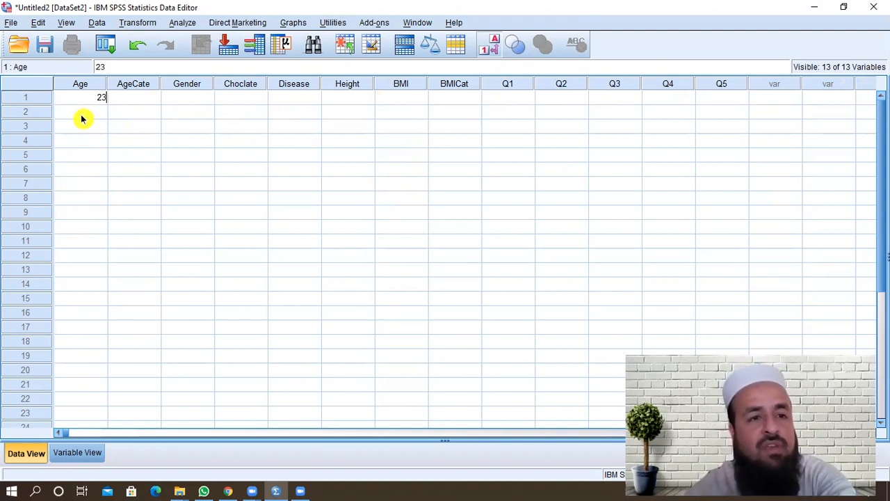
{"action": "left_click", "coordinate": [134, 112]}
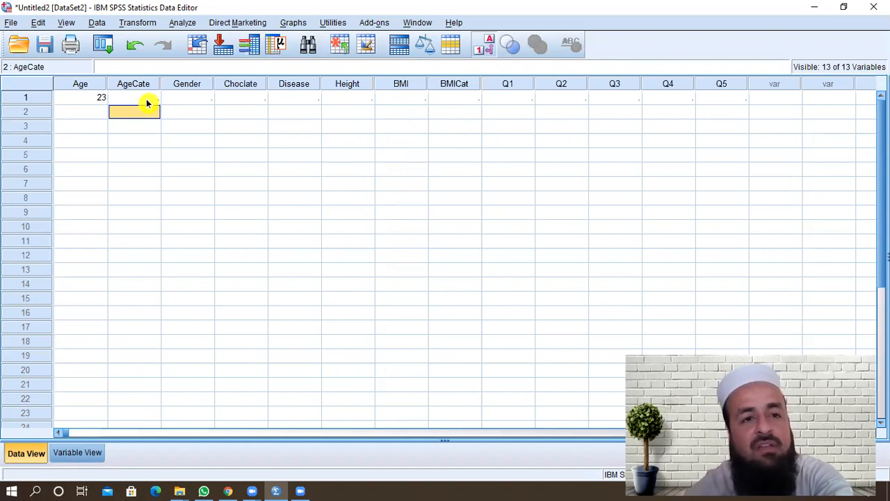
Set the first case's AgeCate to the 18-30 years category
{"action": "left_click", "coordinate": [147, 98]}
{"action": "left_click", "coordinate": [153, 99]}
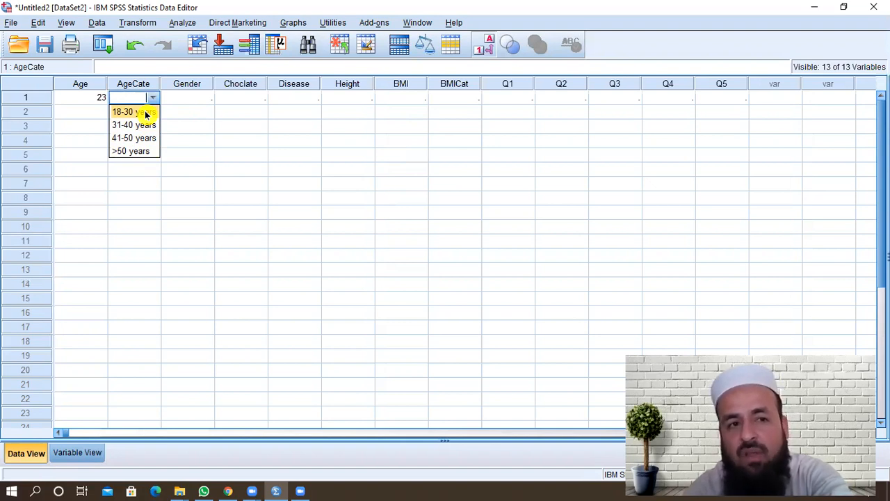
{"action": "left_click", "coordinate": [146, 115]}
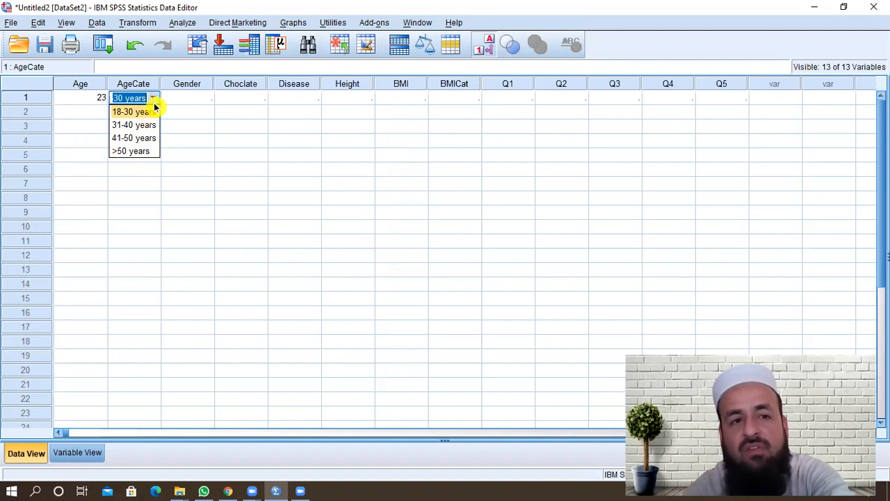
{"action": "left_click", "coordinate": [150, 116]}
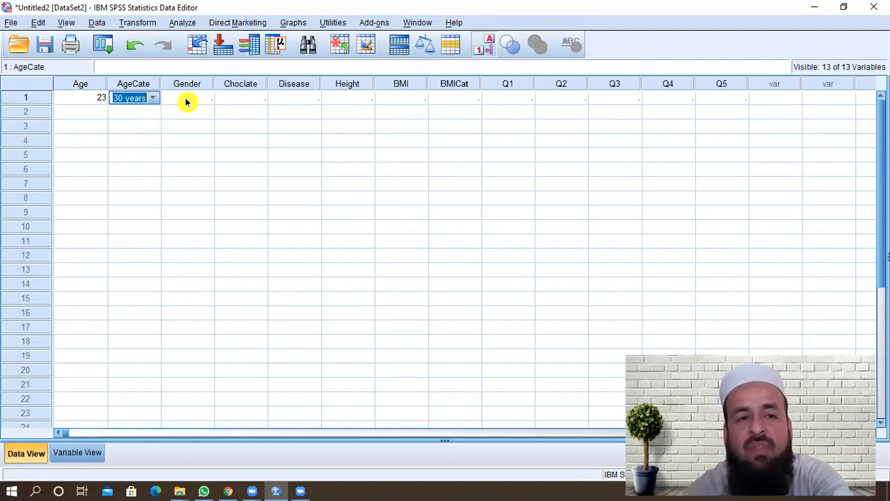
{"action": "left_click", "coordinate": [185, 102]}
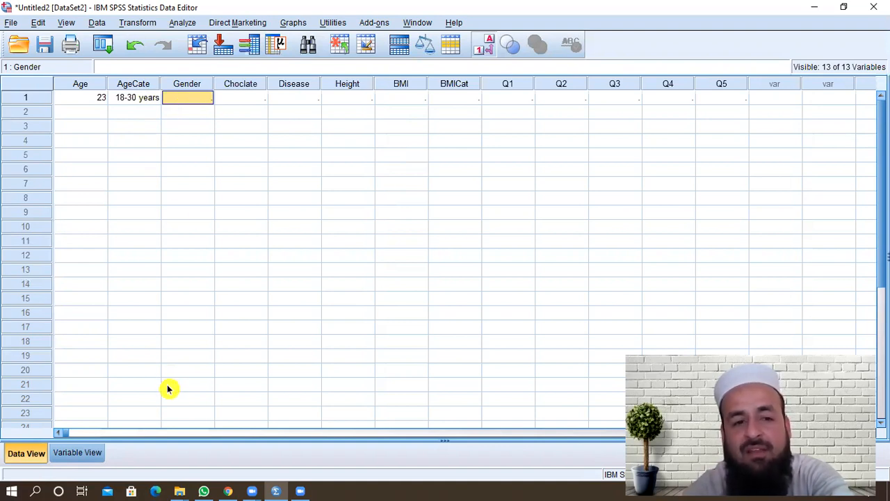
Check the Gender variable's coding in Variable View and enter code 1 (Male) as the first case's Gender
{"action": "left_click", "coordinate": [88, 454]}
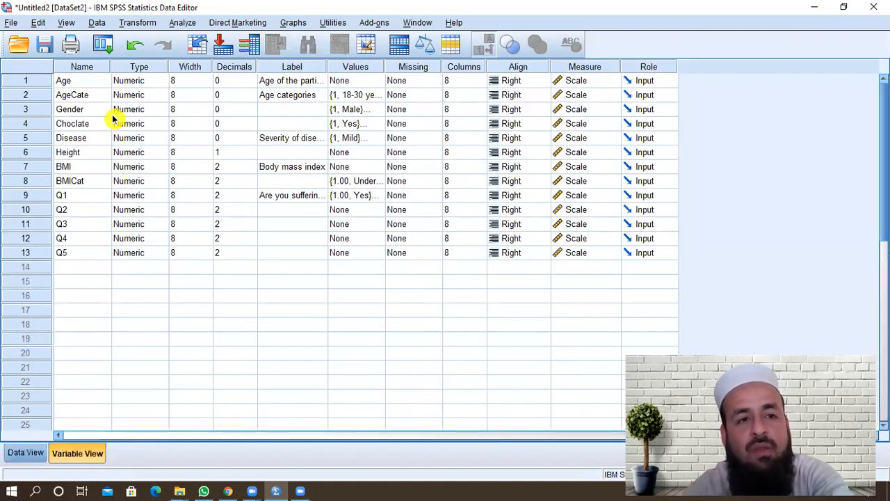
{"action": "left_click", "coordinate": [25, 452]}
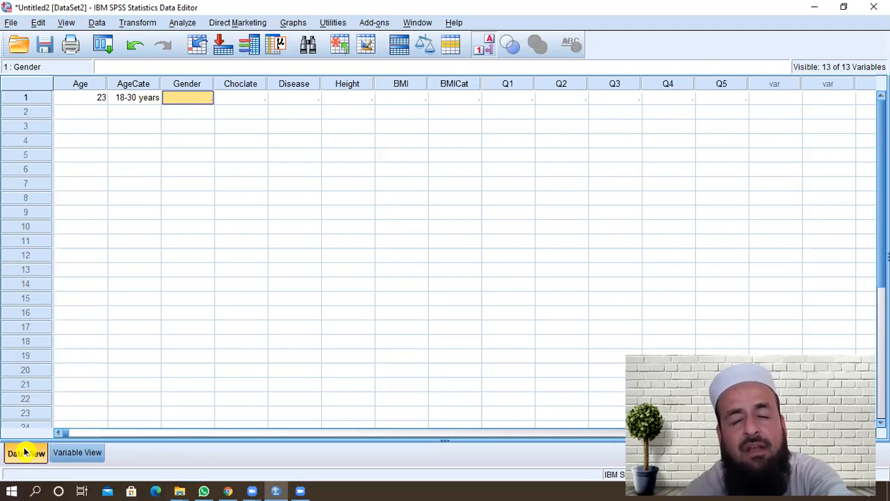
{"action": "left_click", "coordinate": [79, 456]}
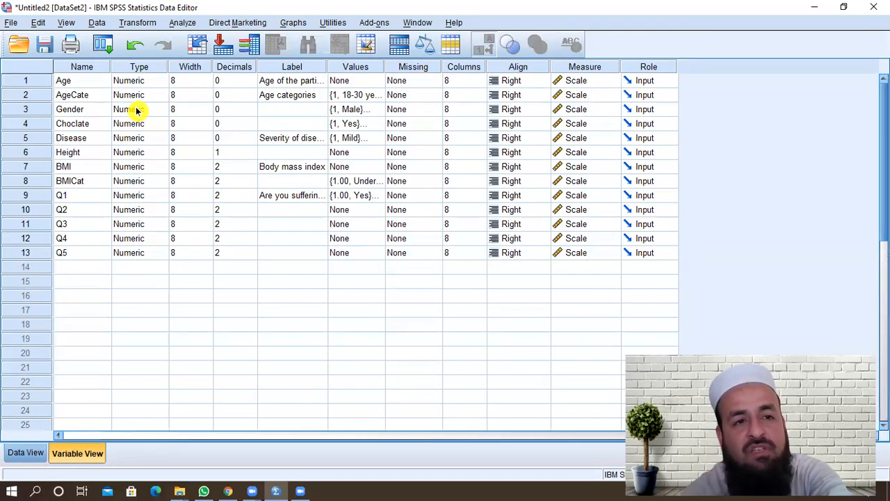
{"action": "left_click", "coordinate": [35, 455]}
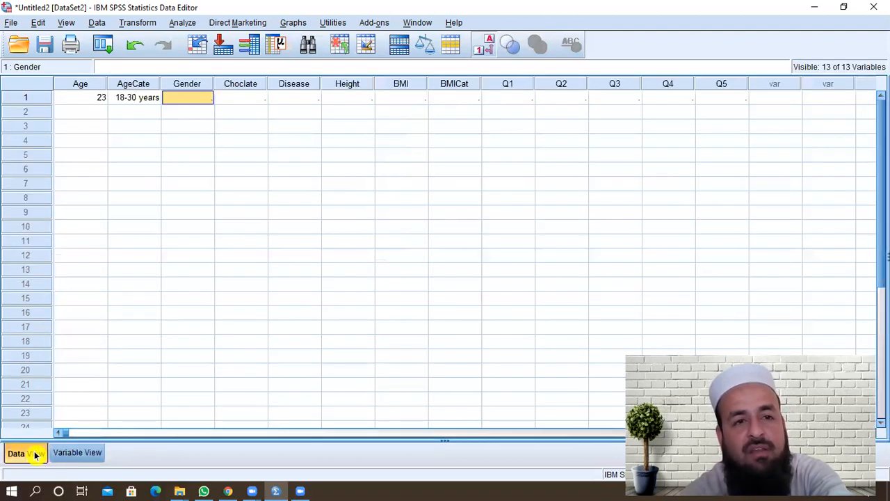
{"action": "left_click", "coordinate": [197, 97]}
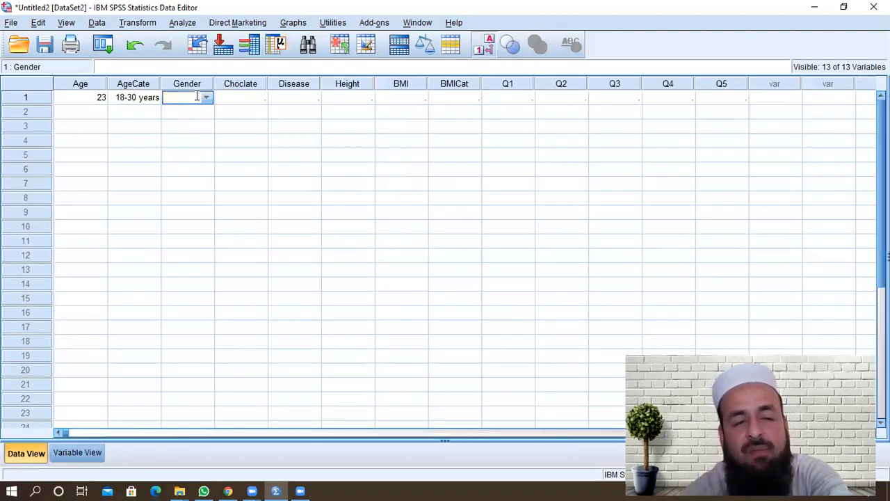
{"action": "type", "text": "1"}
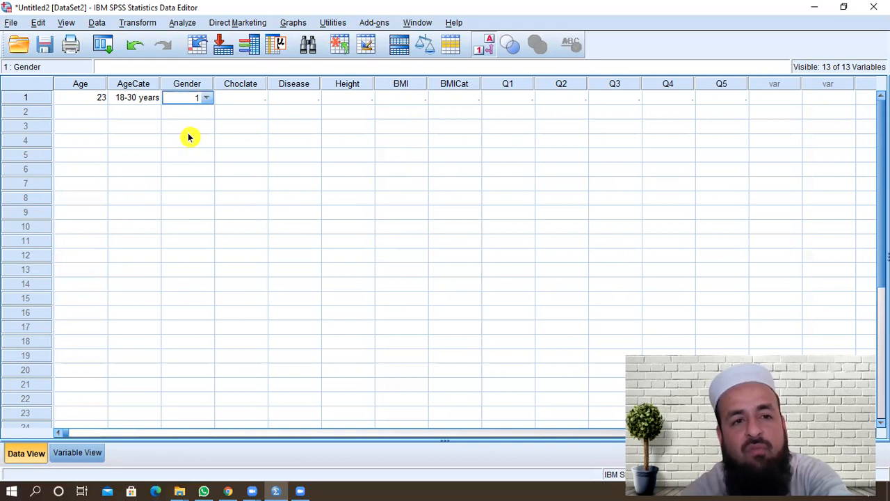
{"action": "left_click", "coordinate": [188, 141]}
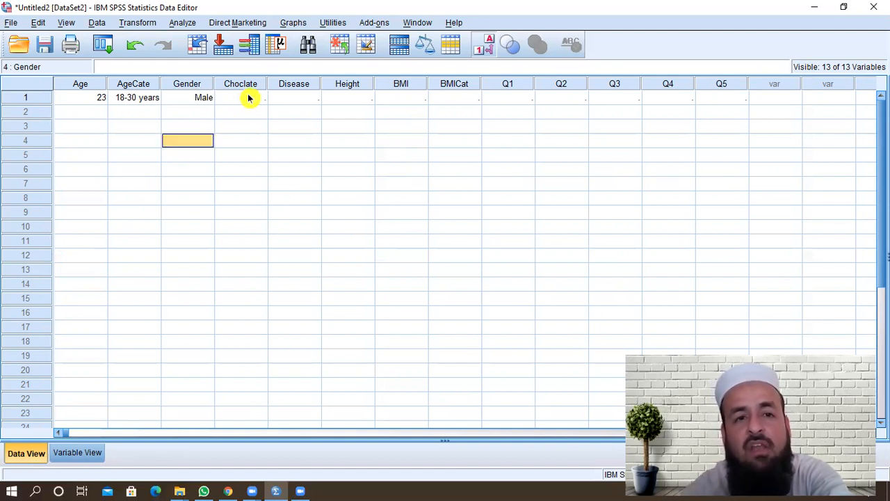
Check the Choclate variable's coding and enter code 2 (No) as the first case's Choclate value
{"action": "left_click", "coordinate": [80, 455]}
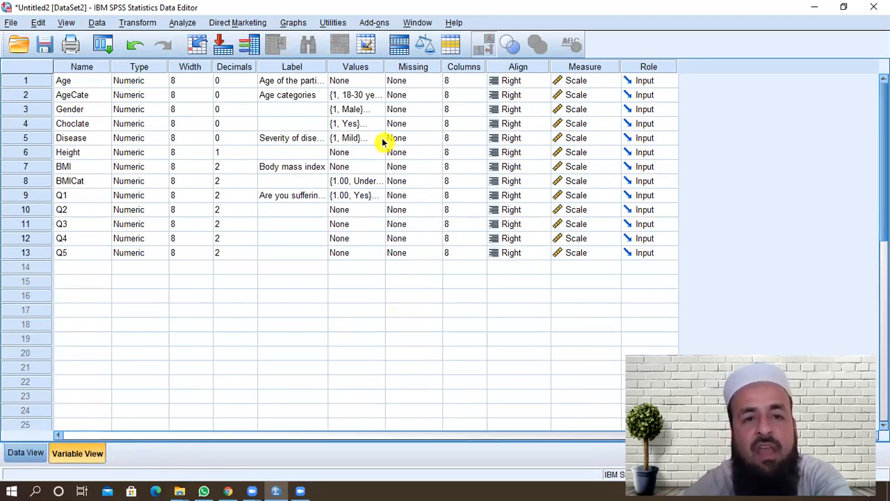
{"action": "left_click", "coordinate": [28, 454]}
{"action": "left_click", "coordinate": [251, 99]}
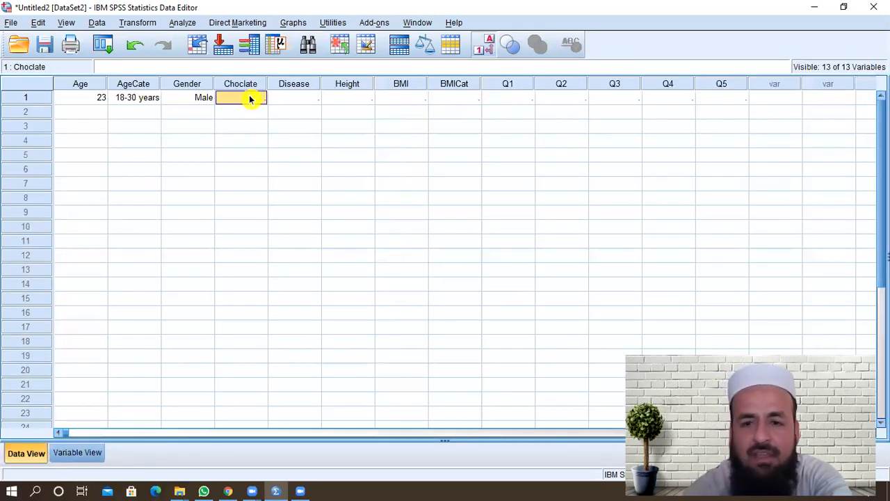
{"action": "type", "text": "2"}
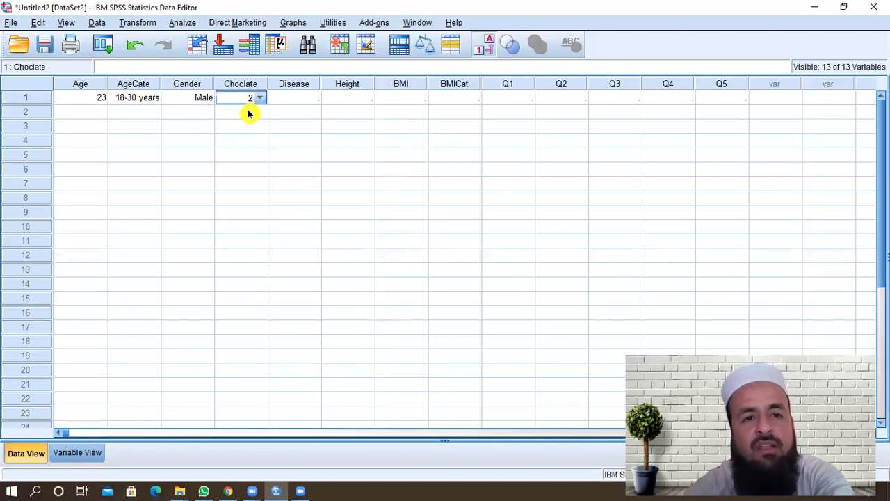
{"action": "left_click", "coordinate": [248, 111]}
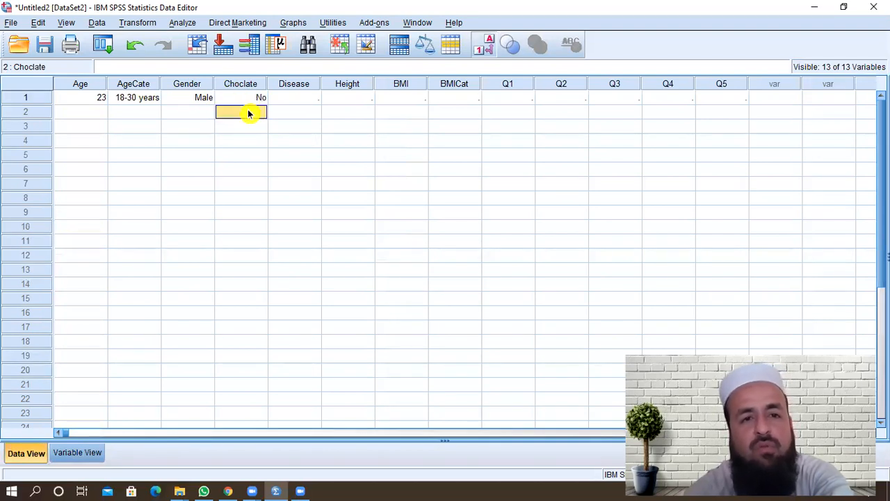
Check the Disease variable's coding and enter code 1 (Mild) as the first case's Disease value
{"action": "left_click", "coordinate": [89, 456]}
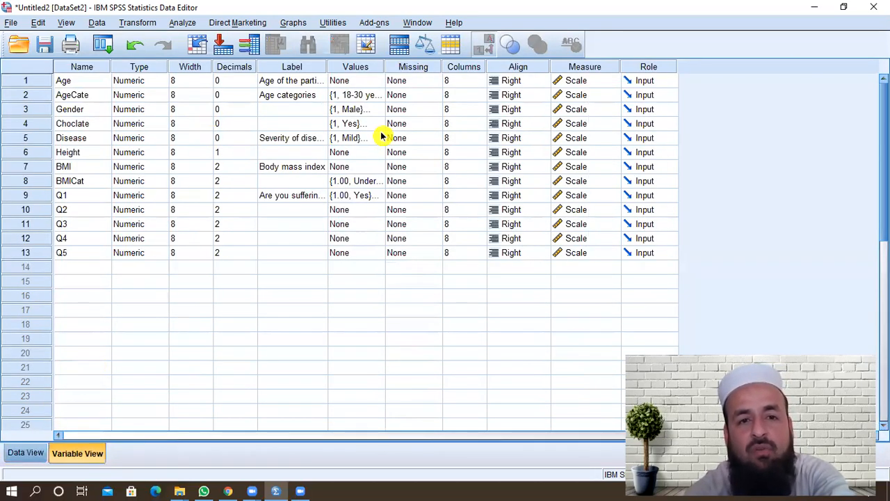
{"action": "left_click", "coordinate": [25, 453]}
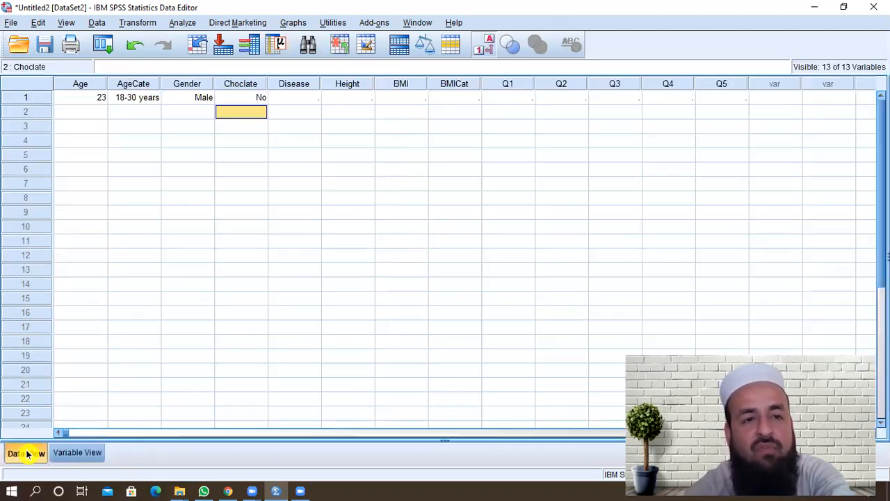
{"action": "left_click", "coordinate": [296, 98]}
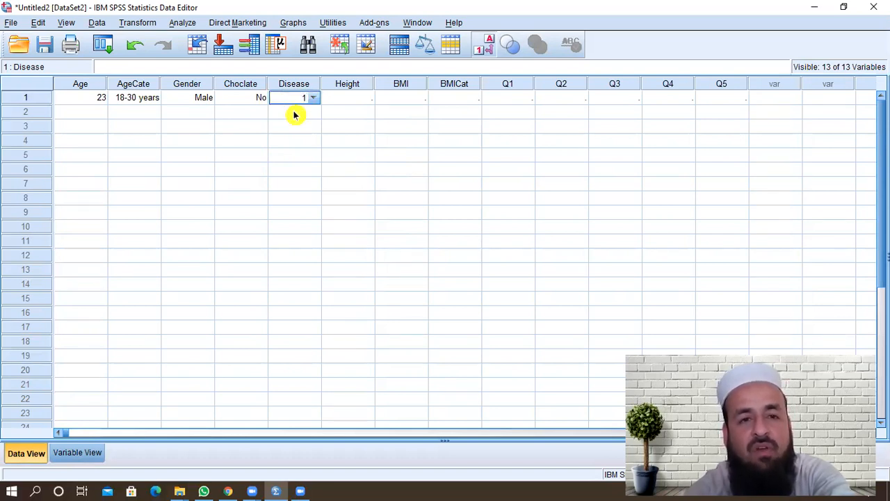
{"action": "left_click", "coordinate": [294, 114]}
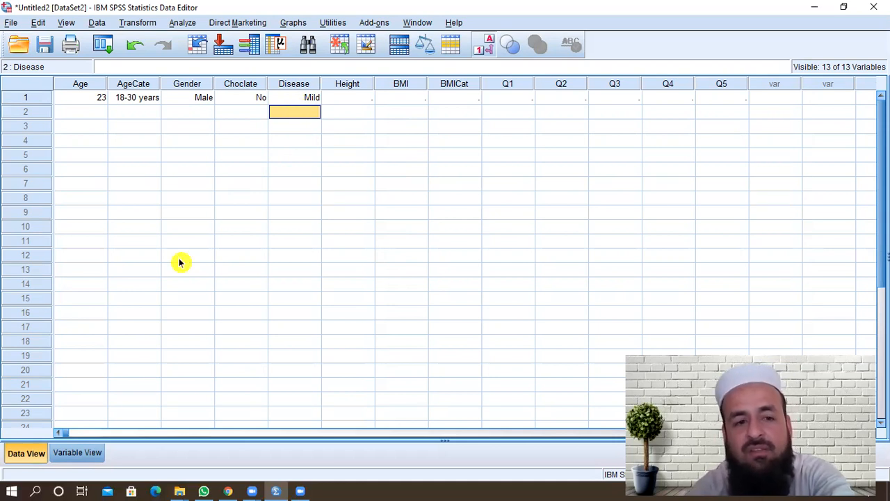
Check the Height variable's definition in Variable View and enter 5.5 as the first case's Height
{"action": "left_click", "coordinate": [96, 452]}
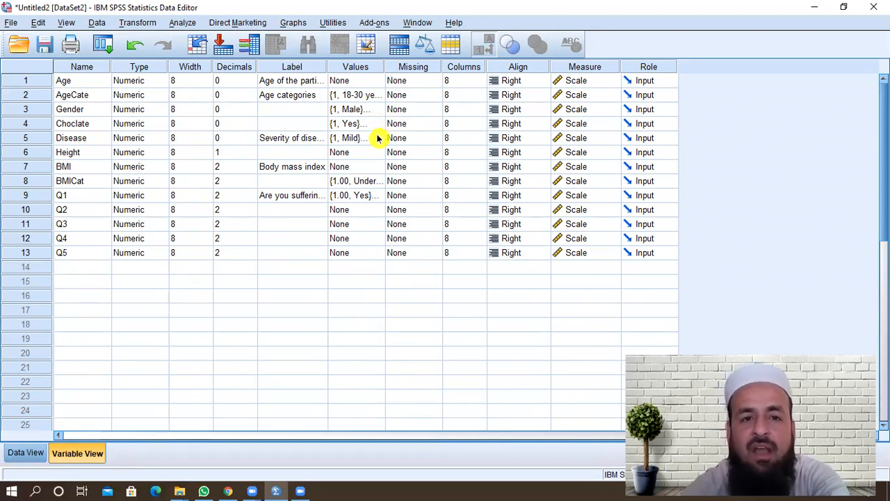
{"action": "left_click", "coordinate": [28, 452]}
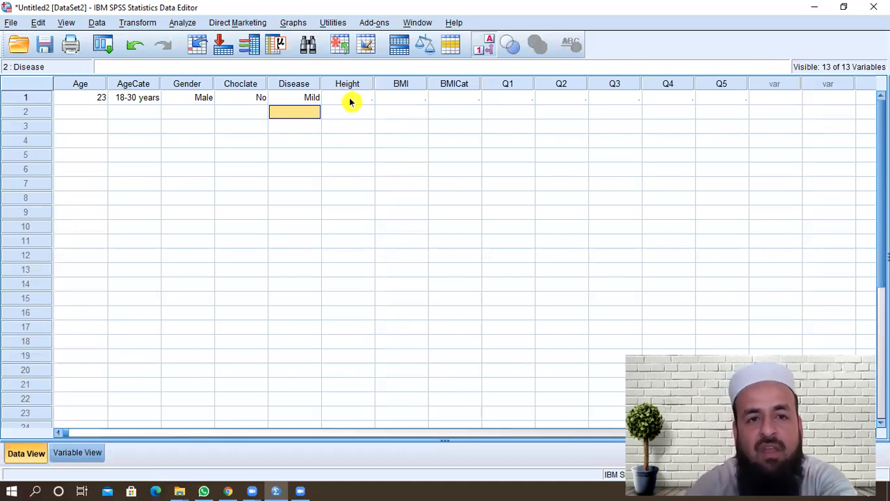
{"action": "left_click", "coordinate": [94, 453]}
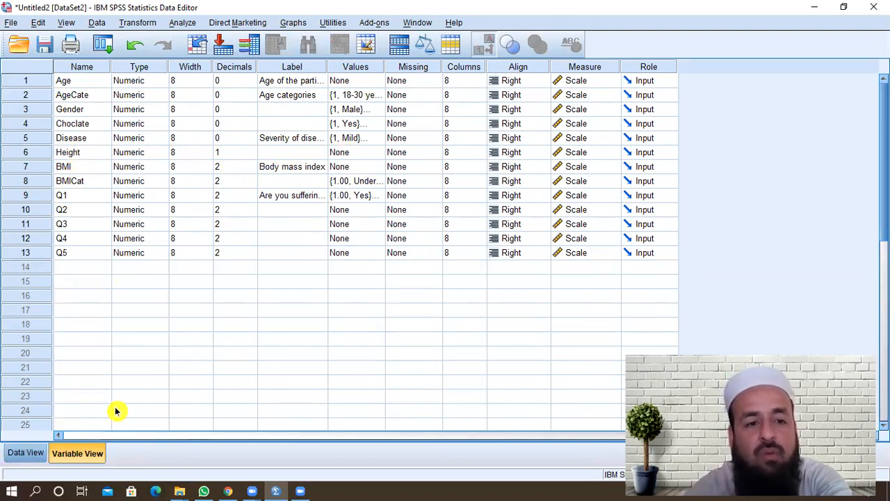
{"action": "left_click", "coordinate": [19, 453]}
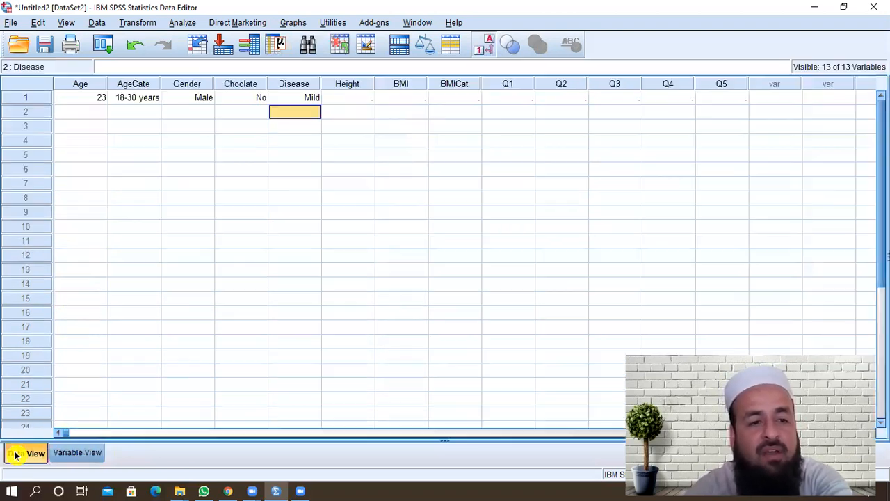
{"action": "double_click", "coordinate": [361, 99]}
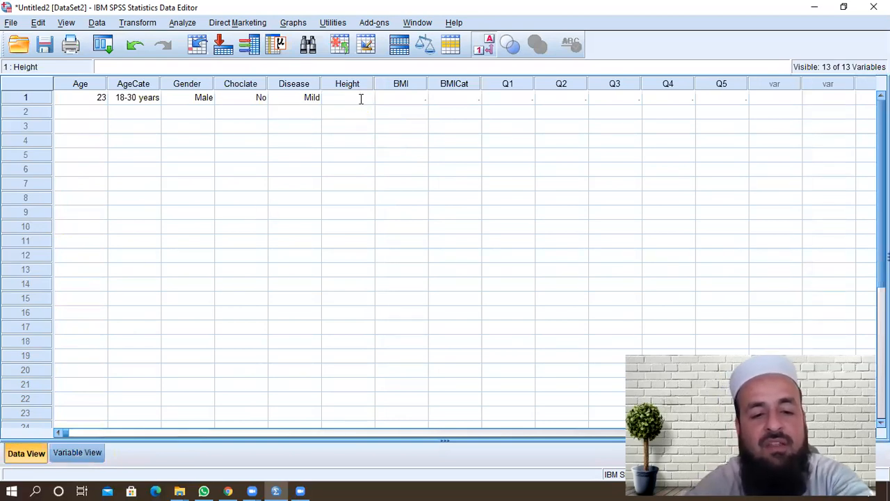
{"action": "type", "text": "5.5"}
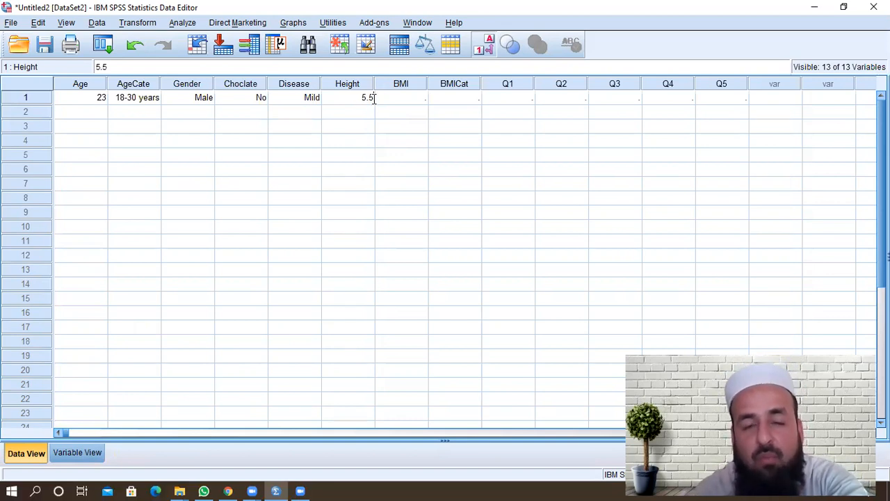
Set the Height variable's decimals to 0 and view the first case's Height in Data View
{"action": "left_click", "coordinate": [62, 456]}
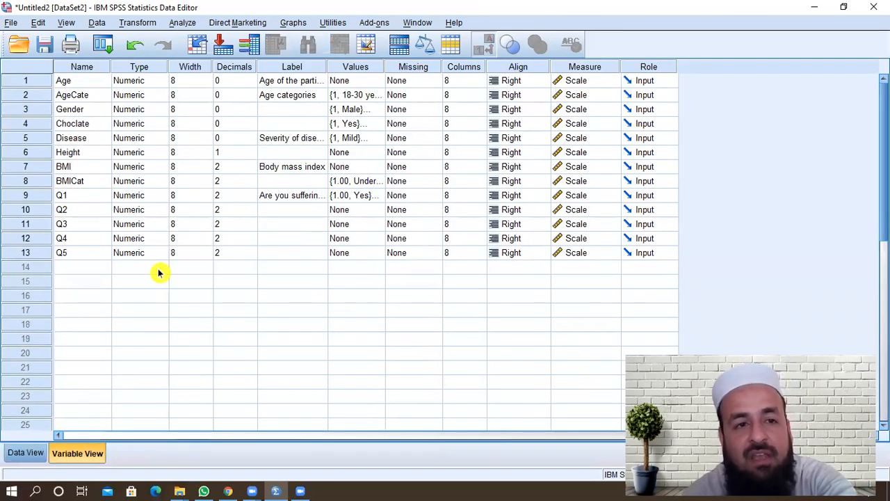
{"action": "left_click", "coordinate": [236, 152]}
{"action": "left_click", "coordinate": [252, 155]}
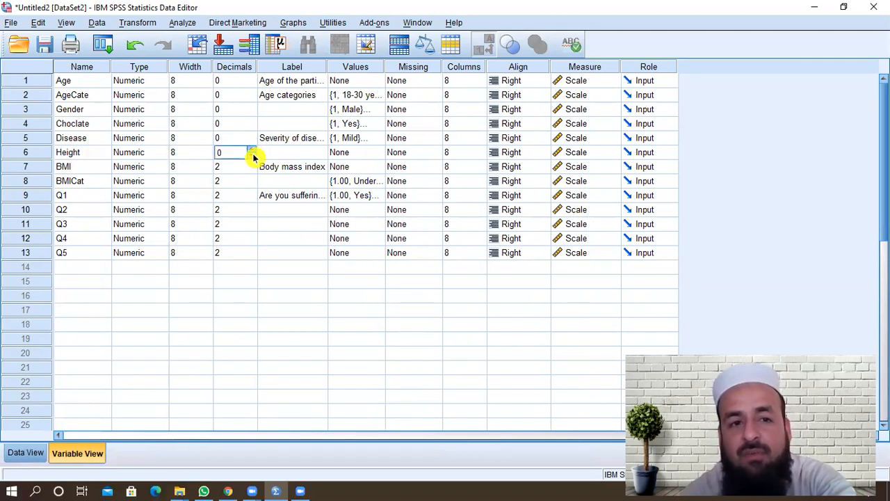
{"action": "left_click", "coordinate": [33, 452]}
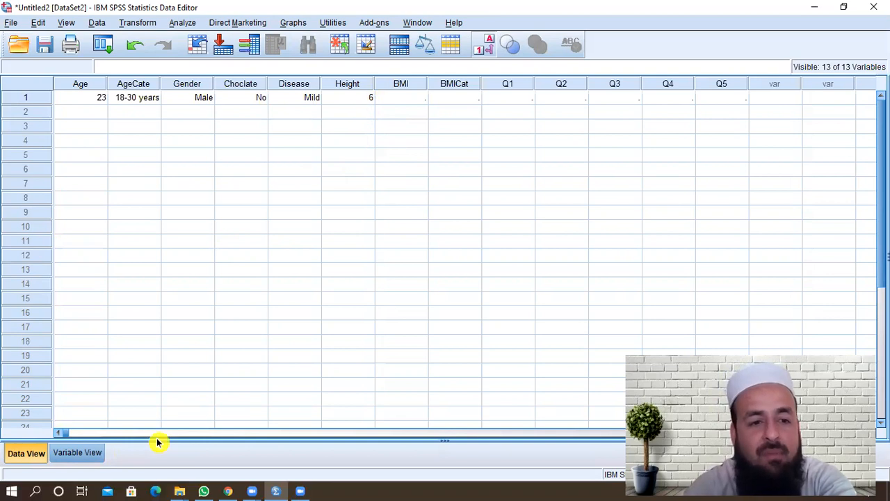
Restore the Height variable's decimals to 1 and return to the case data
{"action": "left_click", "coordinate": [66, 453]}
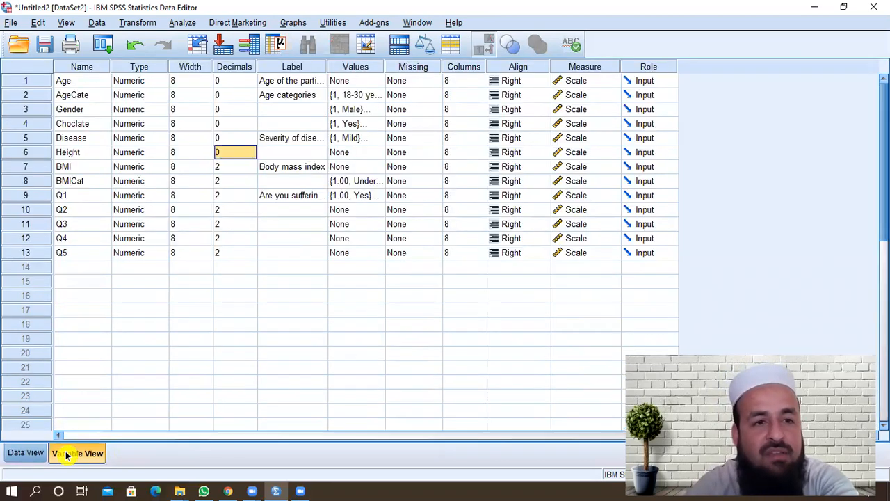
{"action": "left_click", "coordinate": [252, 151]}
{"action": "left_click", "coordinate": [252, 151]}
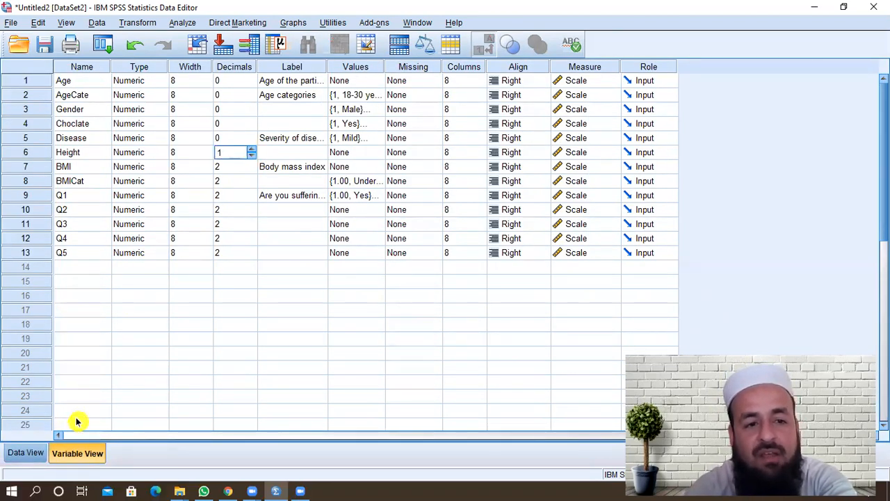
{"action": "left_click", "coordinate": [33, 454]}
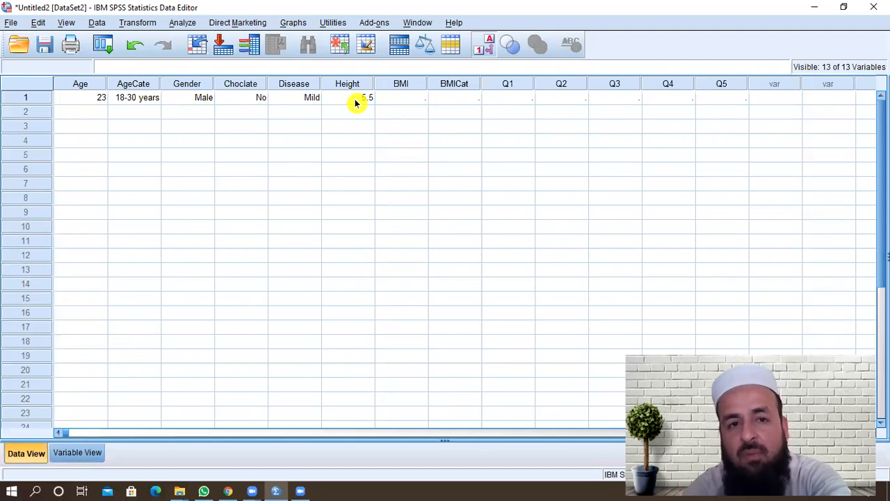
Enter 22.5 as the first case's BMI
{"action": "left_click", "coordinate": [416, 102]}
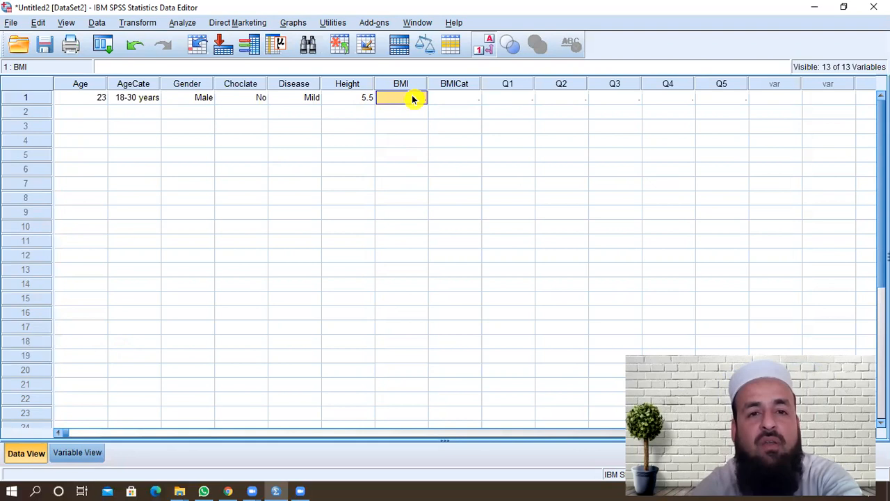
{"action": "type", "text": "22.5"}
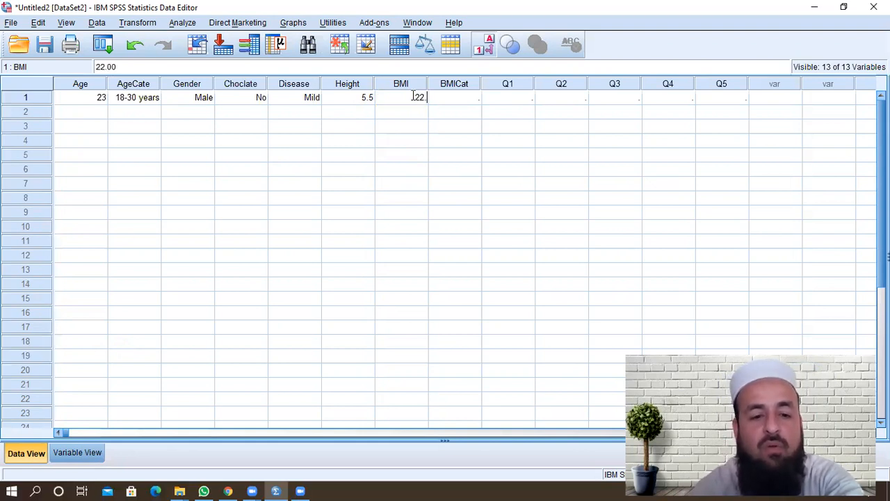
{"action": "left_click", "coordinate": [459, 103]}
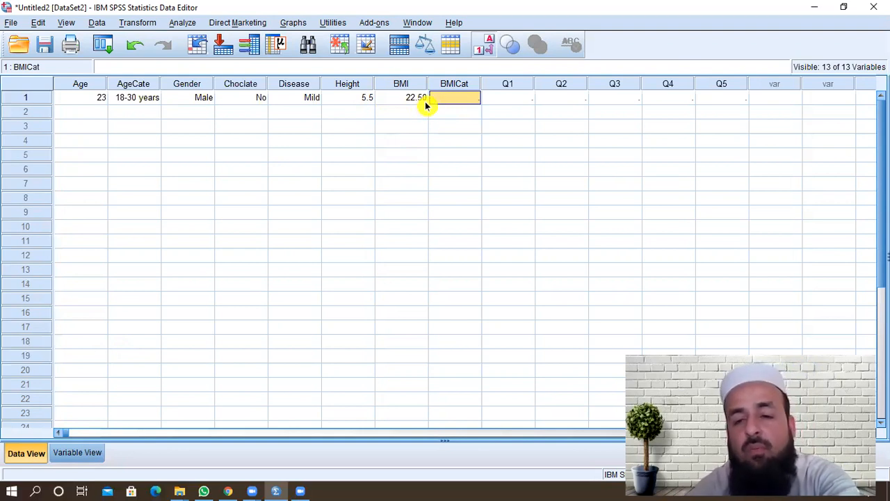
Set the BMI variable's decimals to 1 and return to the case data
{"action": "left_click", "coordinate": [91, 455]}
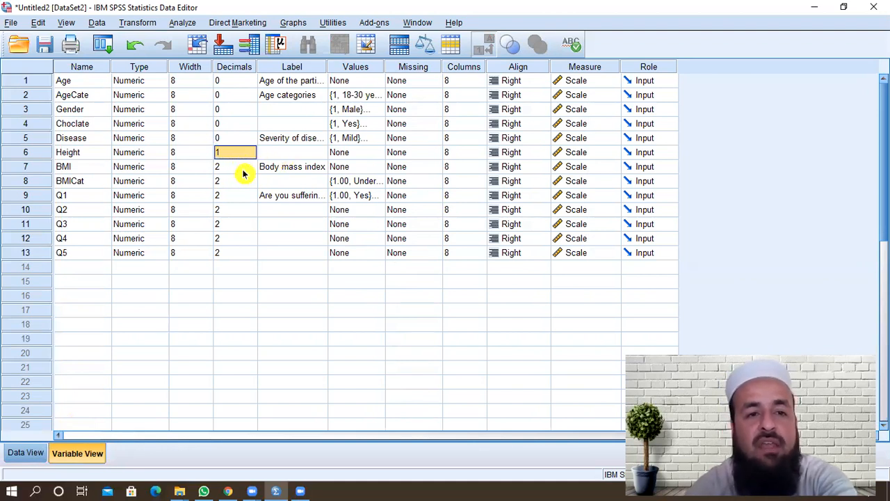
{"action": "left_click", "coordinate": [243, 171]}
{"action": "left_click", "coordinate": [251, 170]}
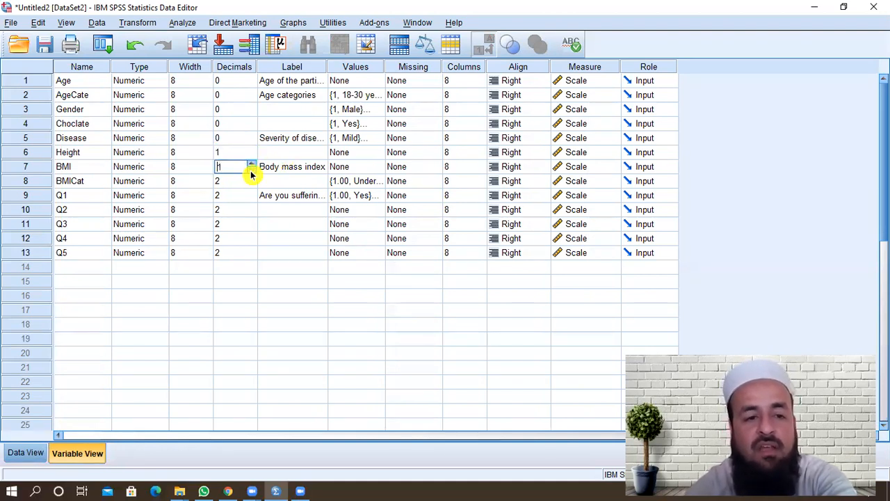
{"action": "left_click", "coordinate": [192, 339]}
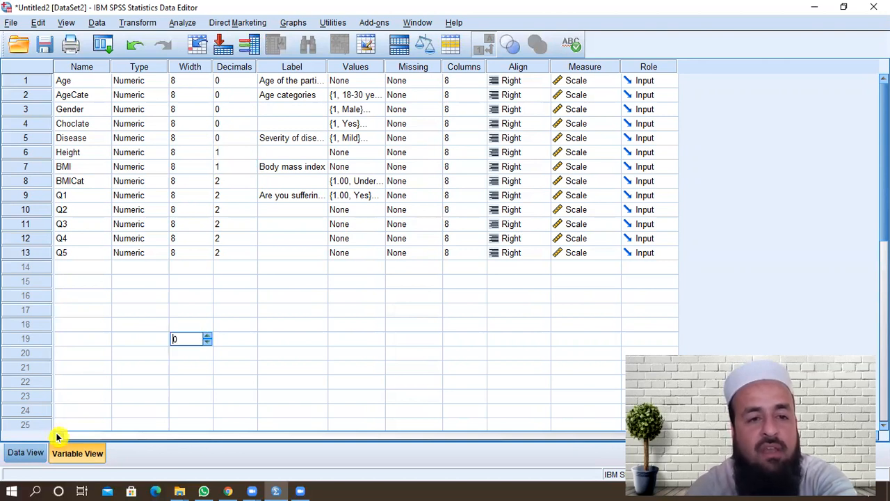
{"action": "left_click", "coordinate": [21, 453]}
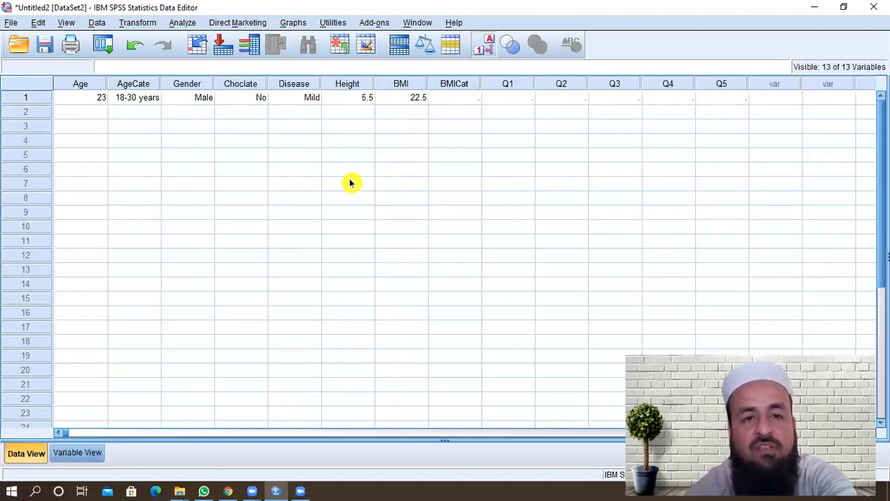
Set the first case's BMICat to the Normal category
{"action": "left_click", "coordinate": [457, 101]}
{"action": "left_click", "coordinate": [459, 100]}
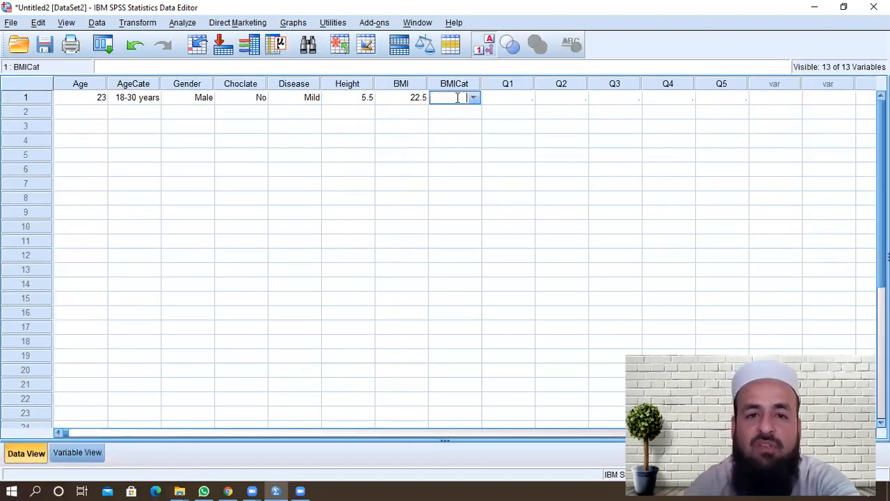
{"action": "left_click", "coordinate": [476, 98]}
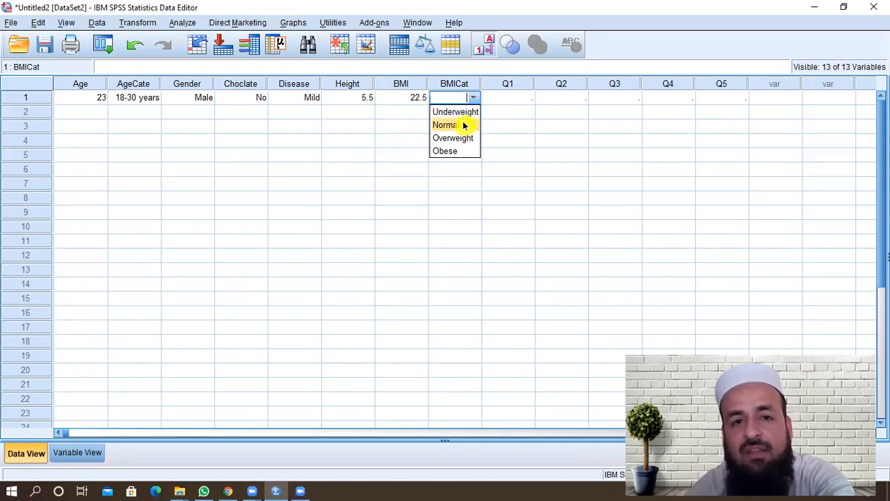
{"action": "left_click", "coordinate": [477, 113]}
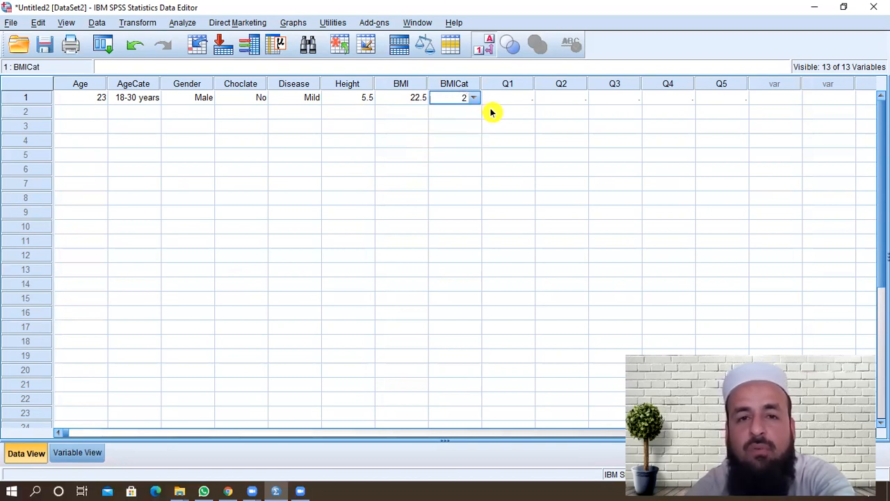
{"action": "left_click", "coordinate": [492, 112]}
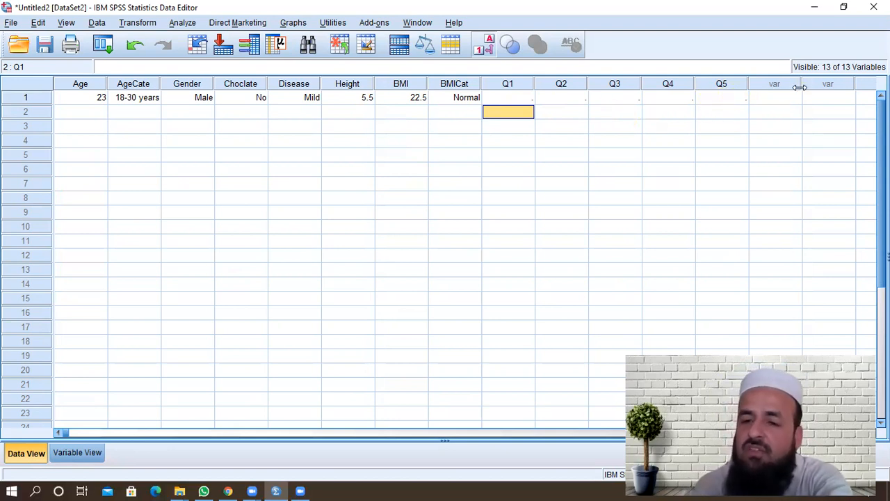
Enter 55 as the second case's Age and 18 as the third case's Age
{"action": "double_click", "coordinate": [84, 111]}
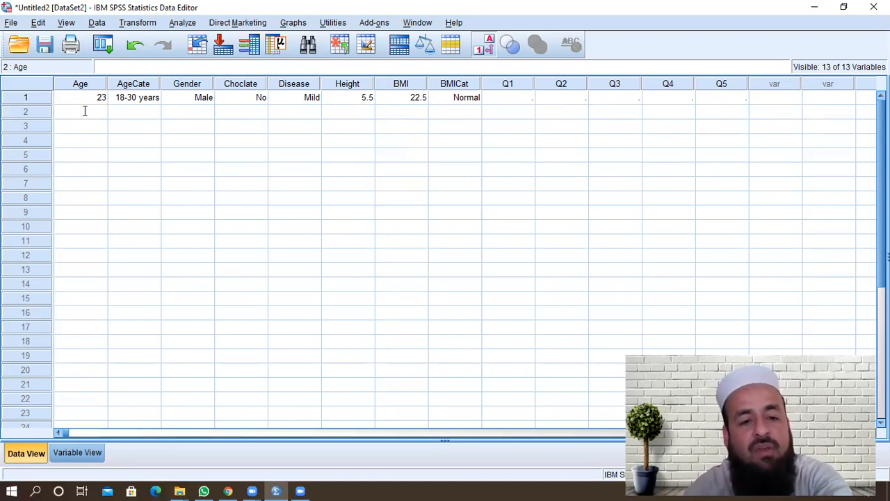
{"action": "type", "text": "30"}
{"action": "key", "text": "BackSpace"}
{"action": "key", "text": "BackSpace"}
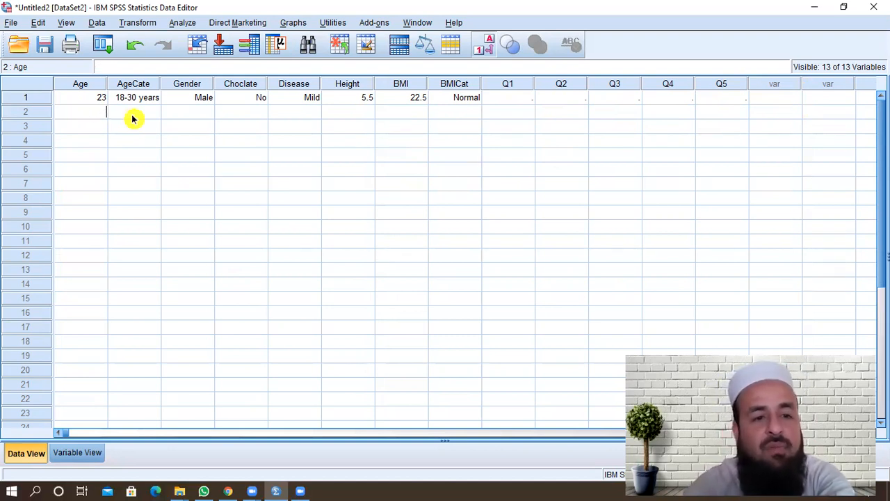
{"action": "type", "text": "55"}
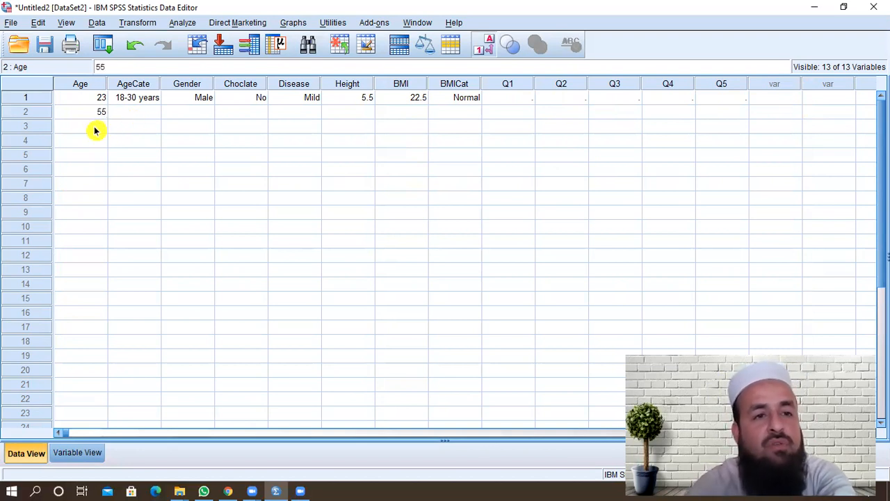
{"action": "left_click", "coordinate": [96, 126]}
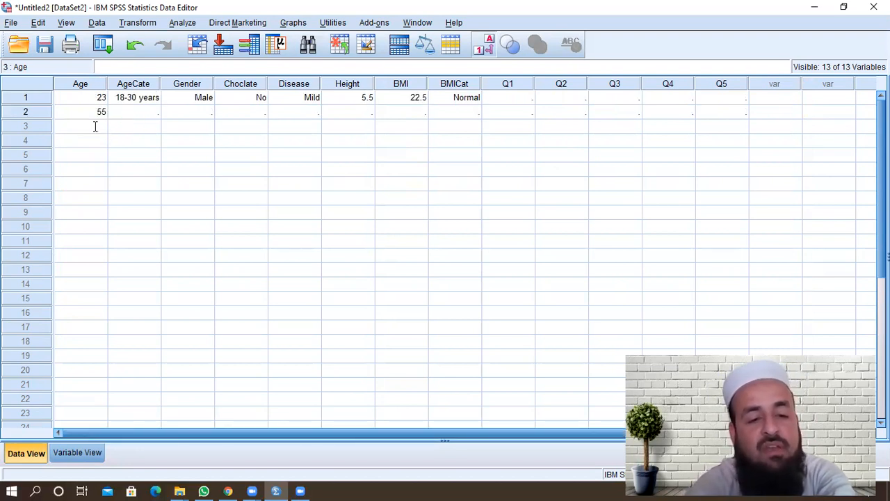
{"action": "type", "text": "18"}
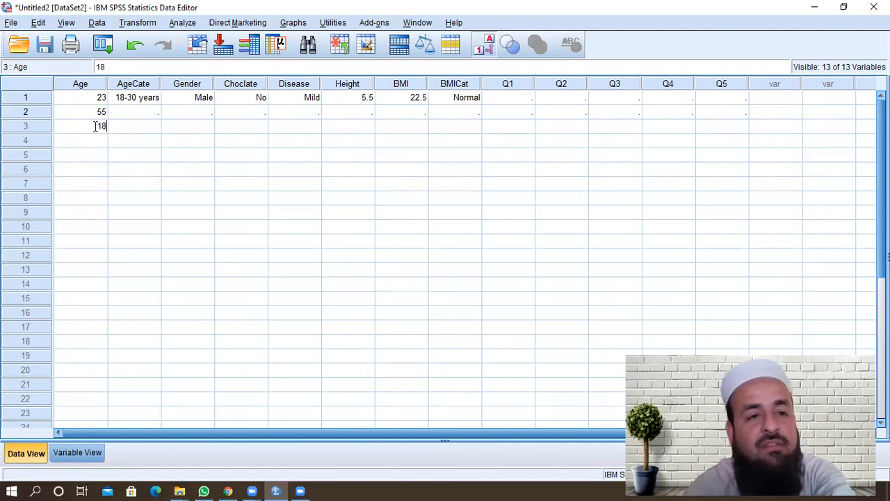
Set AgeCate to >50 years for the second case and 18-30 years for the third case
{"action": "left_click", "coordinate": [123, 113]}
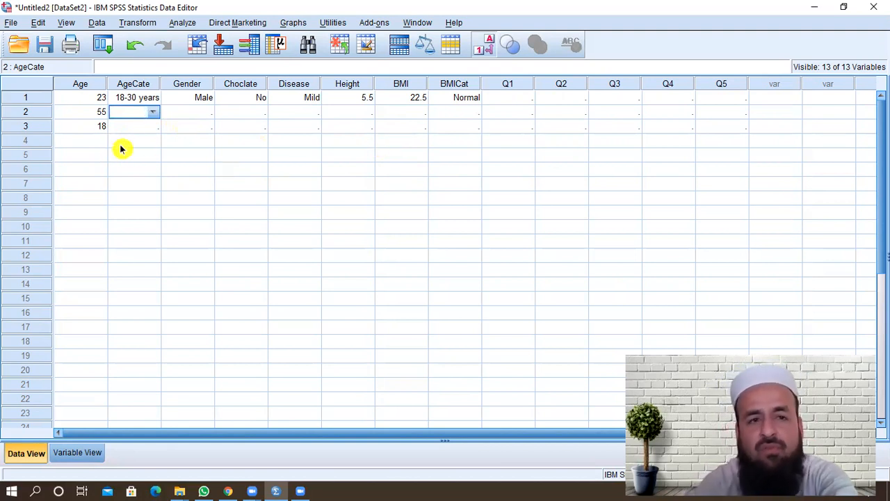
{"action": "left_click", "coordinate": [177, 125]}
{"action": "left_click", "coordinate": [149, 115]}
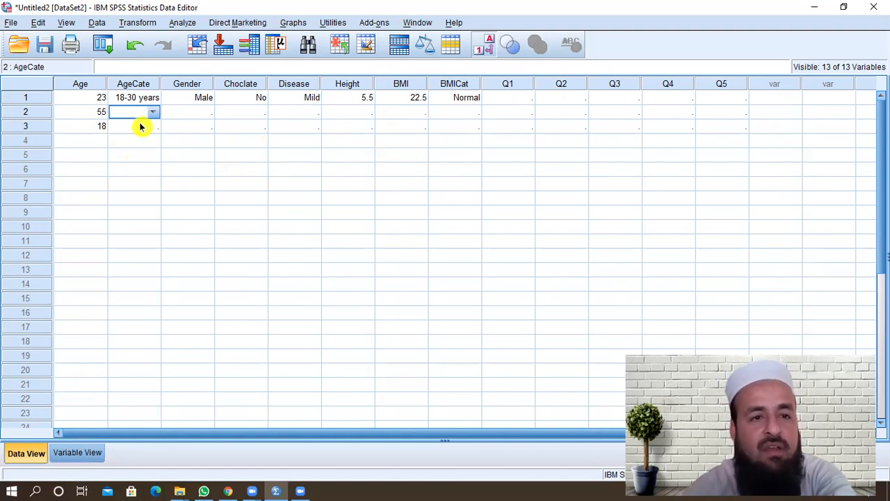
{"action": "left_click", "coordinate": [152, 112]}
{"action": "left_click", "coordinate": [143, 166]}
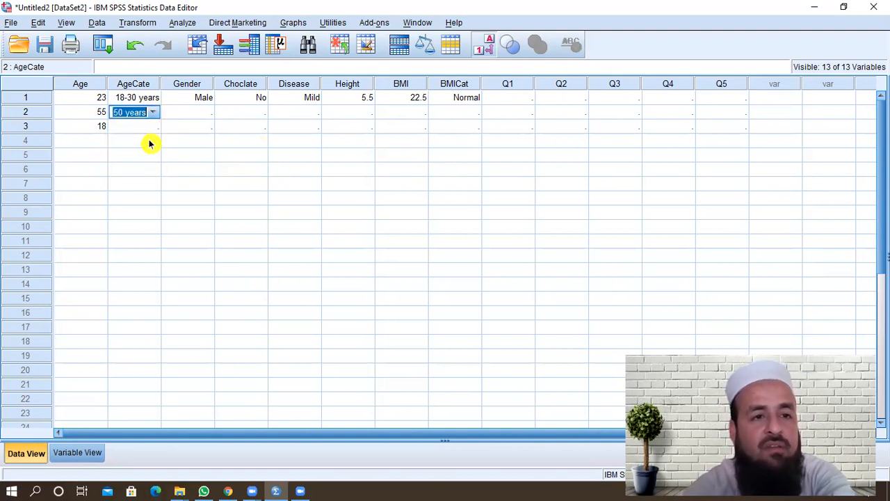
{"action": "left_click", "coordinate": [153, 129]}
{"action": "left_click", "coordinate": [156, 128]}
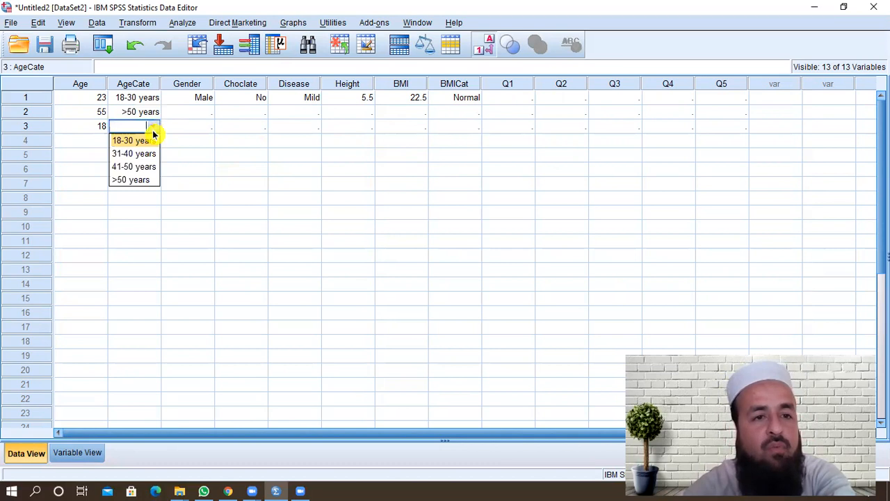
{"action": "left_click", "coordinate": [155, 138]}
Set Gender to Female for the second case and Male for the third case
{"action": "left_click", "coordinate": [193, 110]}
{"action": "left_click", "coordinate": [209, 112]}
{"action": "left_click", "coordinate": [202, 137]}
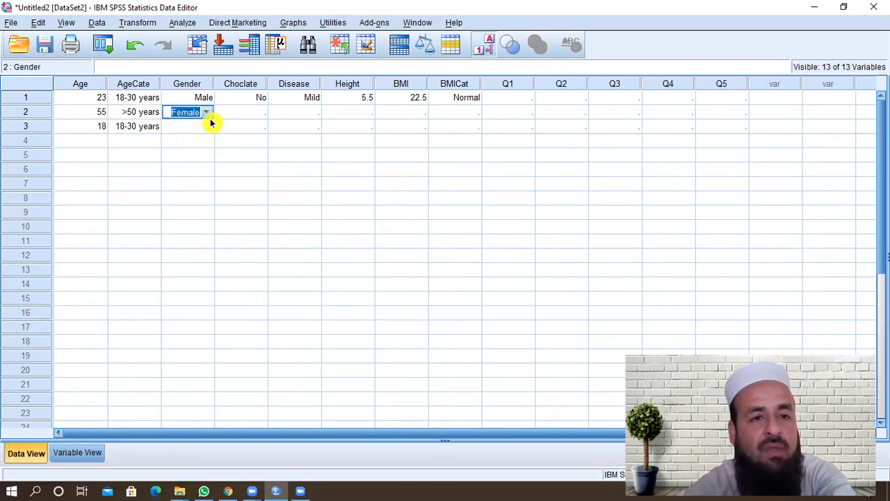
{"action": "left_click", "coordinate": [211, 124]}
{"action": "left_click", "coordinate": [208, 129]}
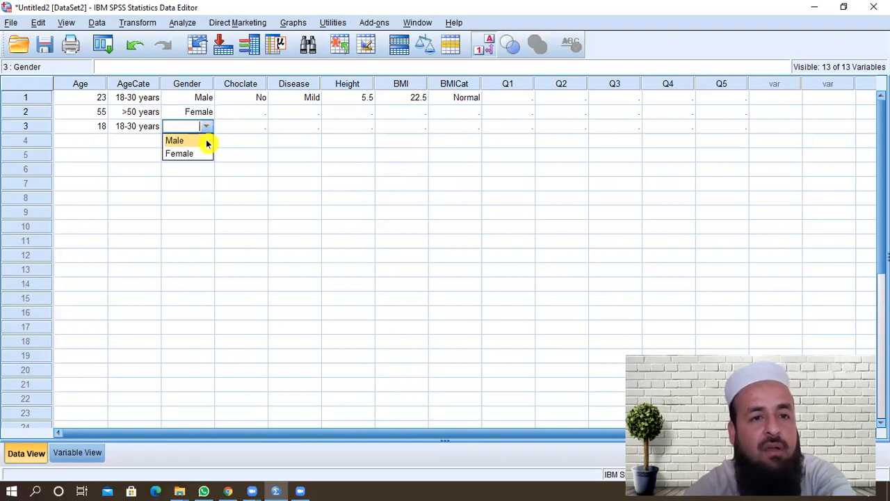
{"action": "left_click", "coordinate": [202, 142]}
{"action": "left_click", "coordinate": [257, 113]}
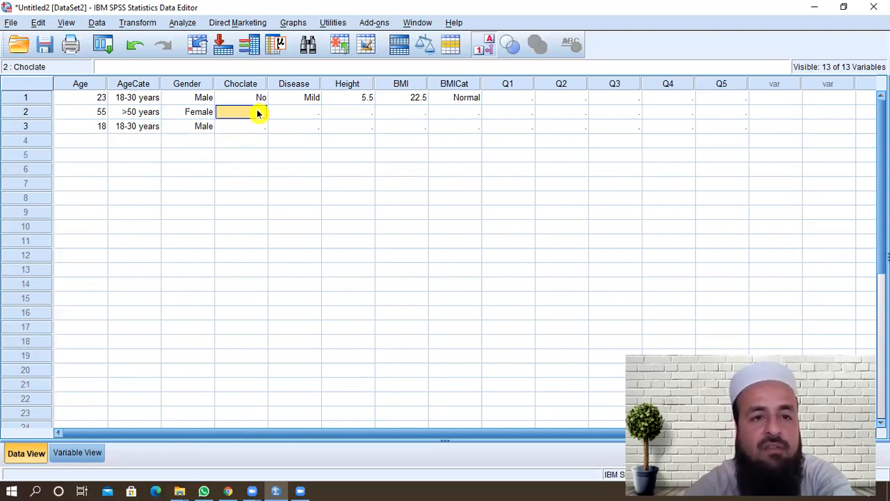
Set Choclate to Yes for the second case and No for the third case
{"action": "left_click", "coordinate": [258, 113]}
{"action": "left_click", "coordinate": [247, 126]}
{"action": "left_click", "coordinate": [249, 127]}
{"action": "left_click", "coordinate": [259, 126]}
{"action": "left_click", "coordinate": [276, 135]}
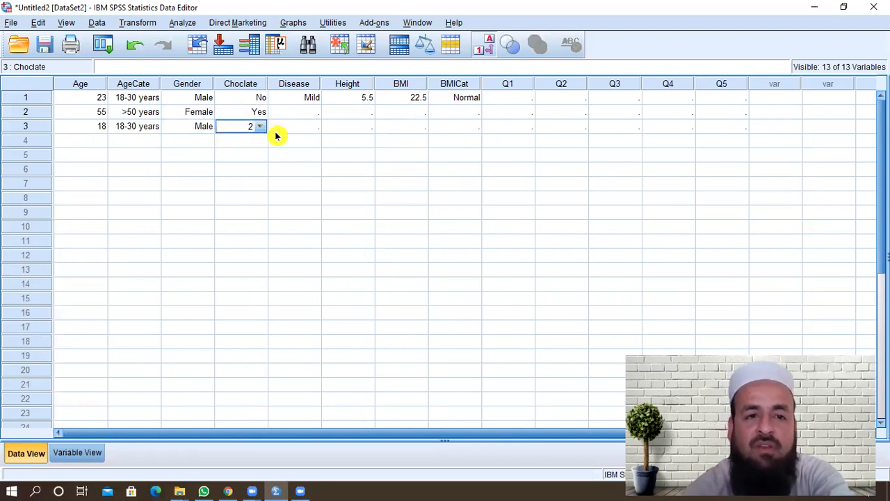
{"action": "left_click", "coordinate": [282, 126]}
Set Disease to Moderate for the second and third cases using code 2
{"action": "double_click", "coordinate": [296, 112]}
{"action": "type", "text": "2"}
{"action": "left_click", "coordinate": [298, 126]}
{"action": "type", "text": "2"}
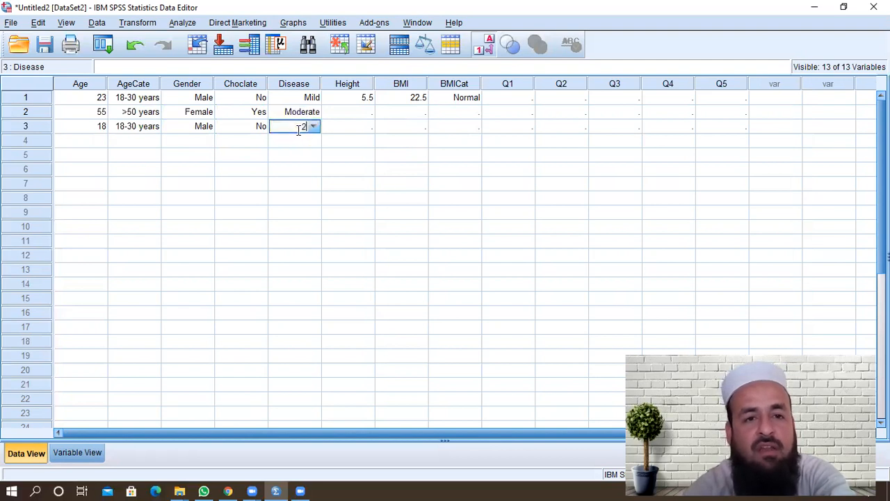
{"action": "left_click", "coordinate": [339, 115]}
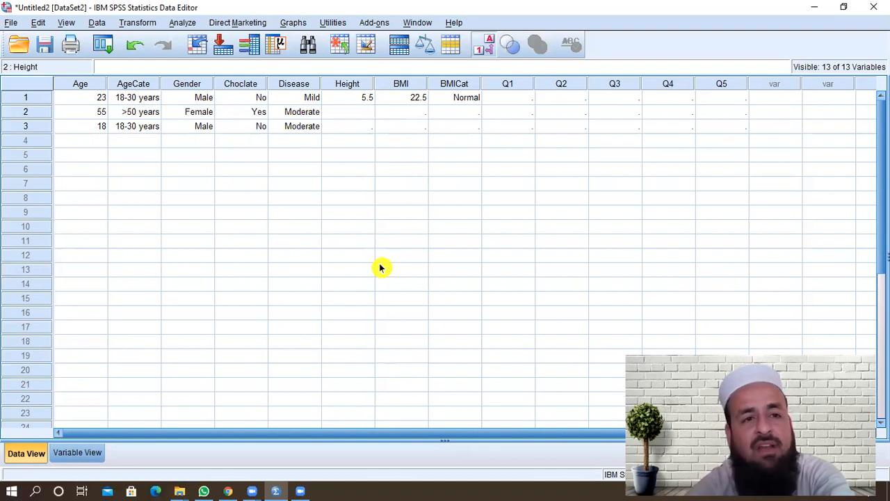
{"action": "double_click", "coordinate": [149, 116]}
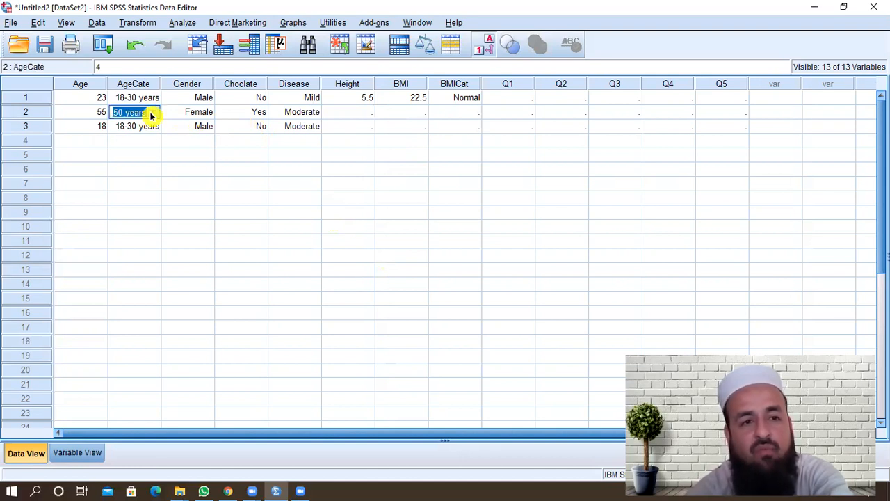
{"action": "left_click", "coordinate": [158, 114]}
{"action": "left_click", "coordinate": [158, 115]}
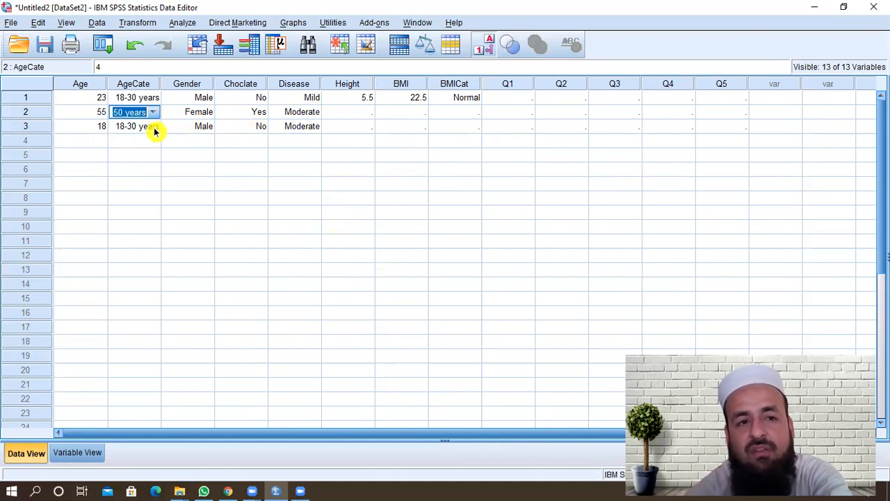
{"action": "left_click", "coordinate": [155, 144]}
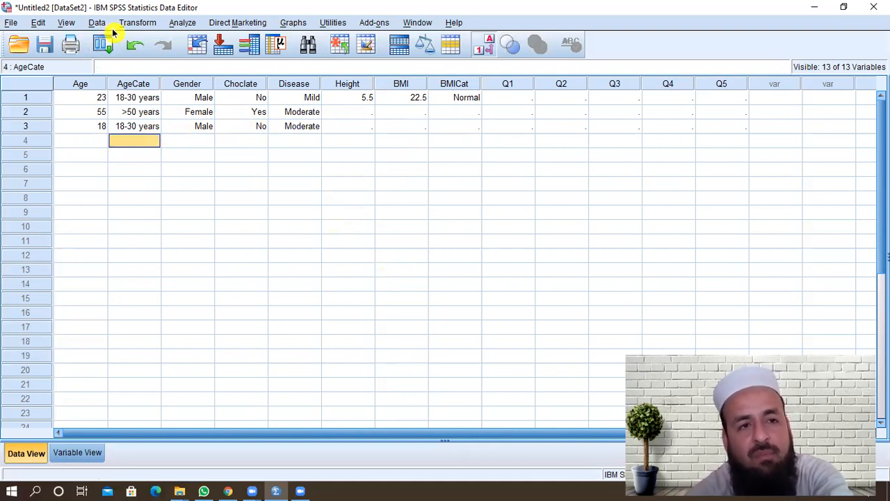
{"action": "left_click", "coordinate": [385, 447]}
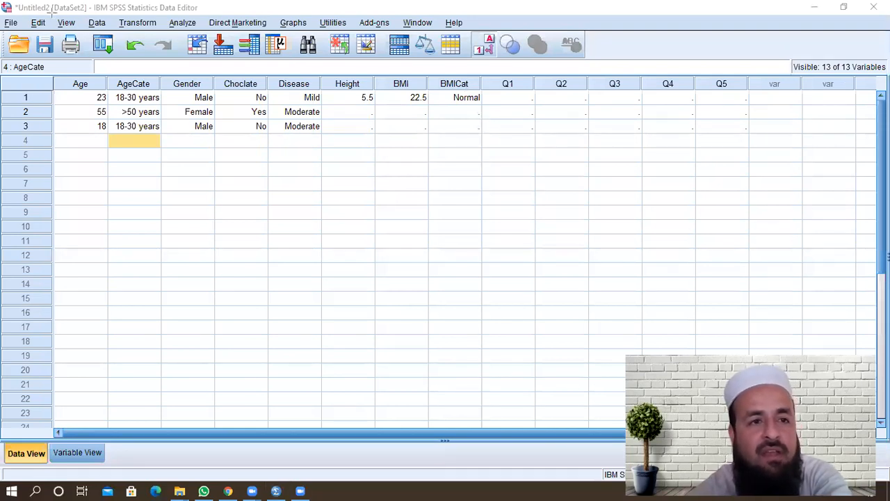
{"action": "mouse_move", "coordinate": [50, 8]}
{"action": "left_mouse_down"}
{"action": "mouse_move", "coordinate": [82, 23]}
{"action": "mouse_move", "coordinate": [85, 36]}
{"action": "left_mouse_up"}
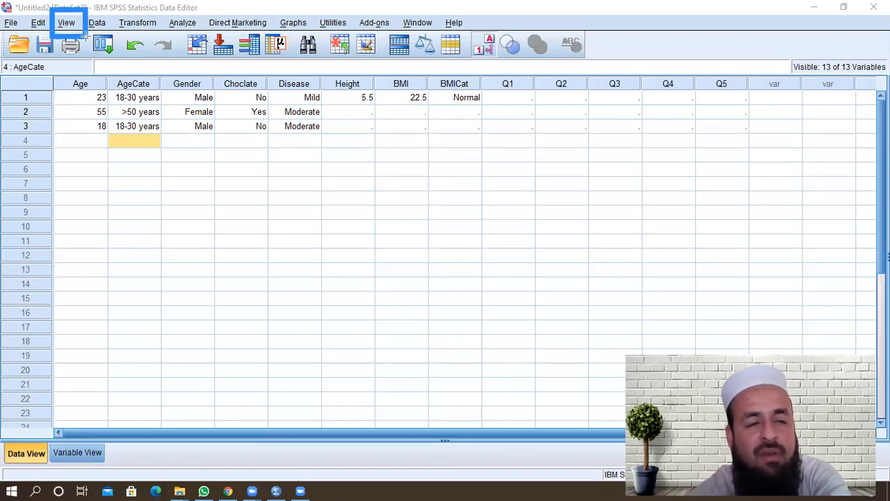
{"action": "left_click", "coordinate": [517, 23]}
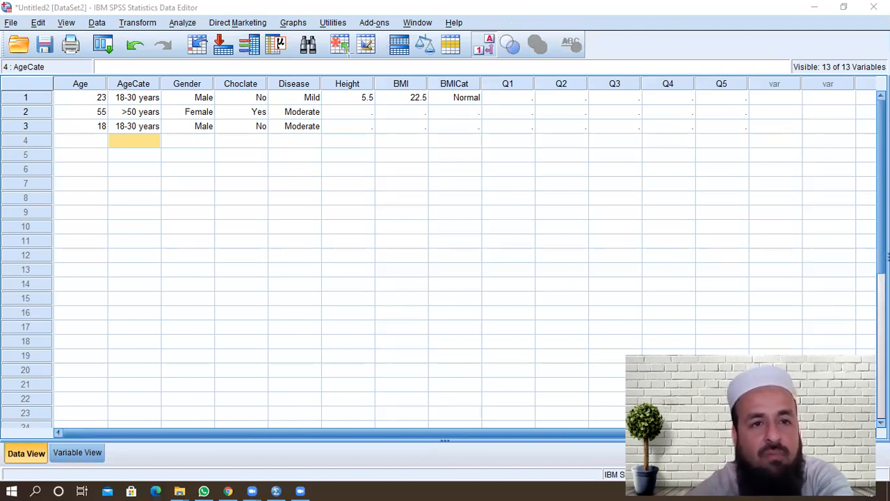
Hide the value labels to view the entered data as numeric codes, and look over the variable definitions
{"action": "left_click", "coordinate": [66, 23]}
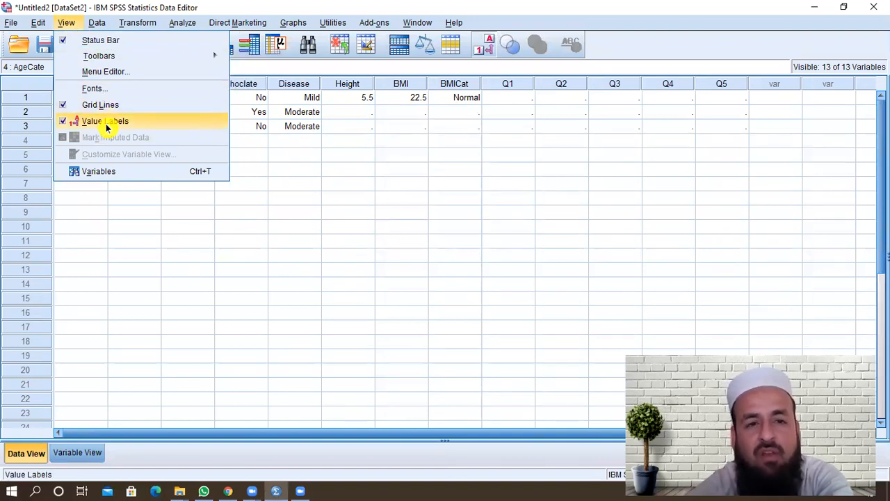
{"action": "left_click", "coordinate": [354, 104]}
{"action": "left_click", "coordinate": [70, 23]}
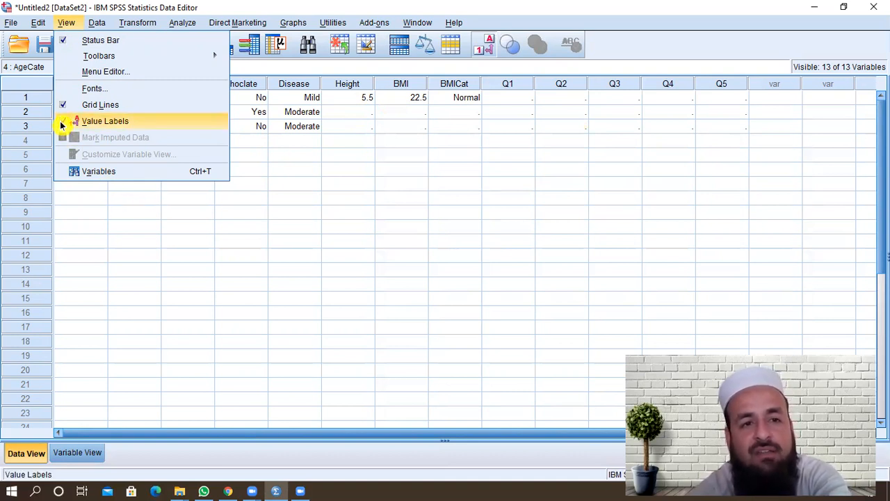
{"action": "left_click", "coordinate": [104, 121]}
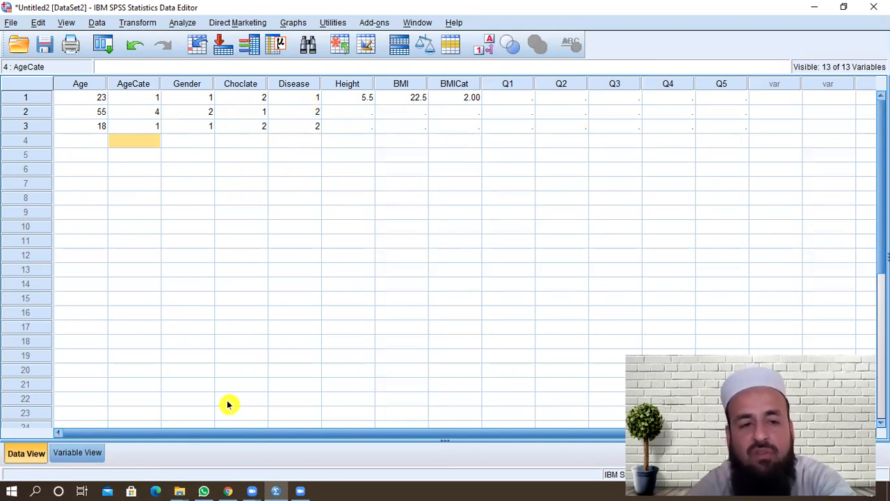
{"action": "left_click", "coordinate": [93, 453]}
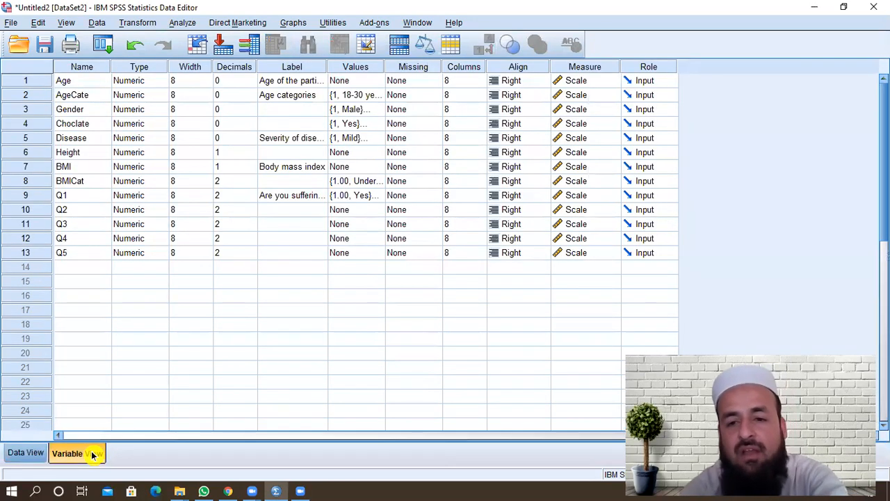
{"action": "left_click", "coordinate": [32, 455]}
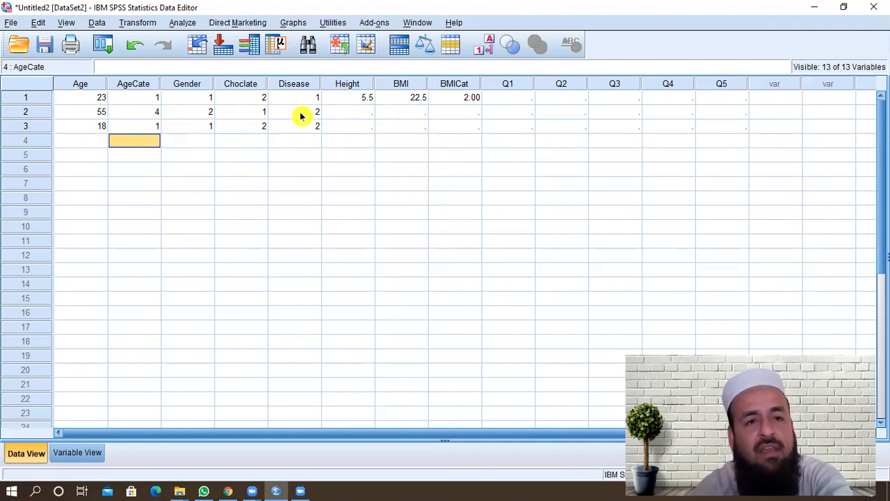
Toggle the data display between value labels and numeric codes, ending with the value labels shown
{"action": "left_click", "coordinate": [66, 24]}
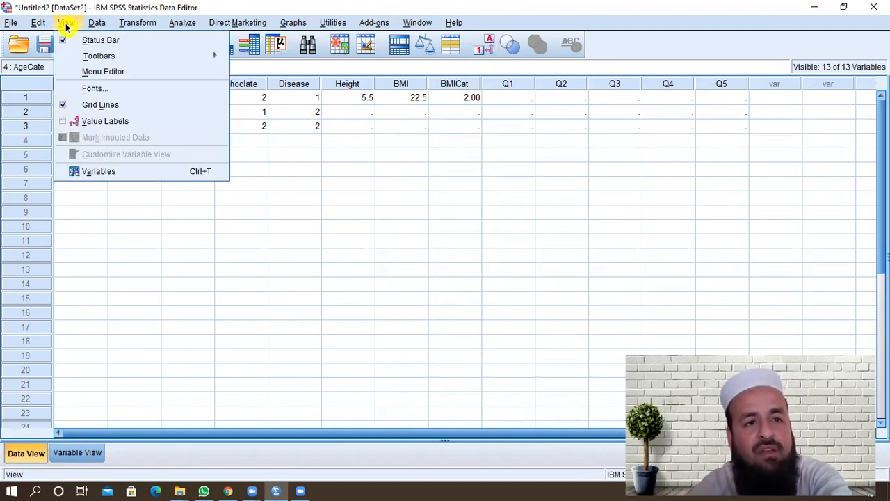
{"action": "left_click", "coordinate": [89, 121]}
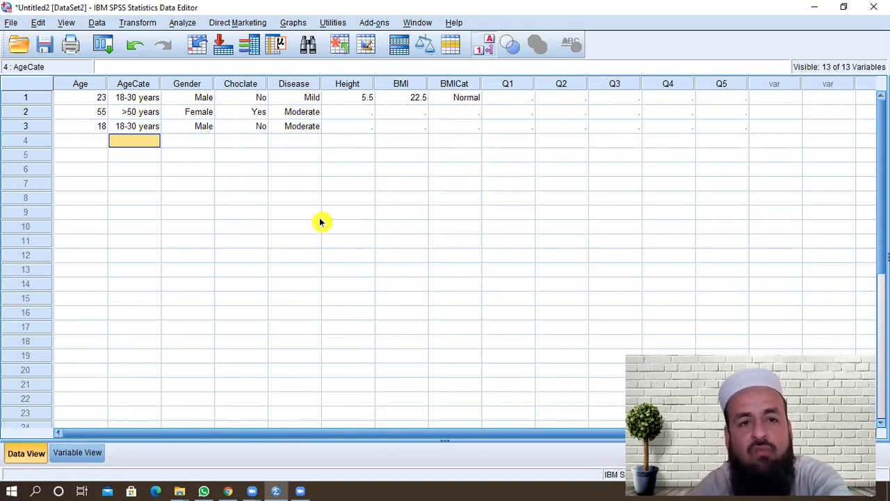
{"action": "left_click", "coordinate": [71, 26]}
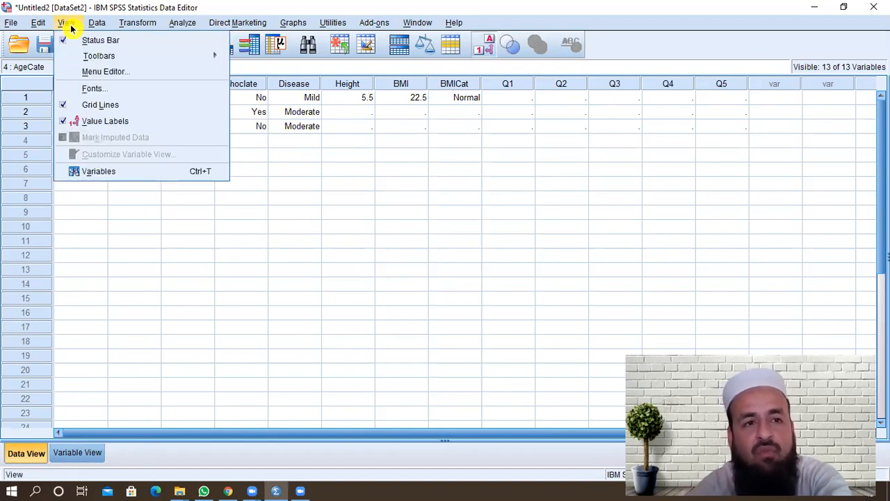
{"action": "left_click", "coordinate": [89, 122]}
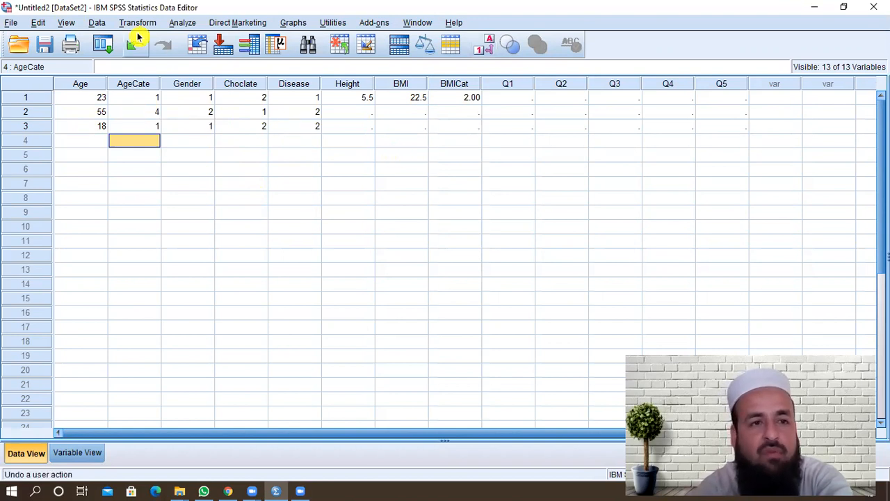
{"action": "left_click", "coordinate": [69, 25]}
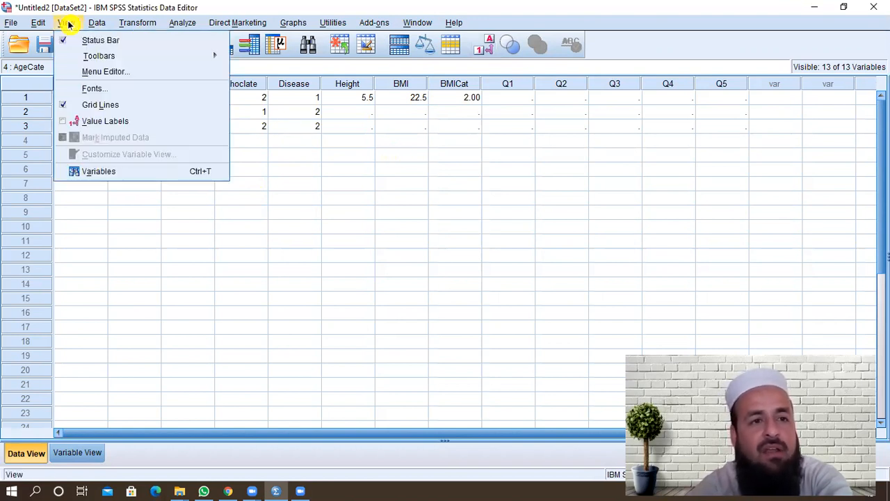
{"action": "left_click", "coordinate": [97, 121]}
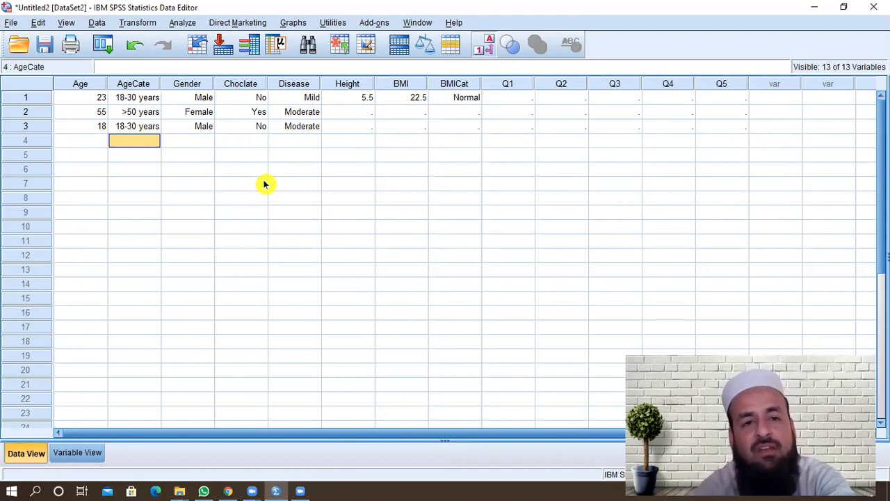
{"action": "left_click", "coordinate": [84, 453]}
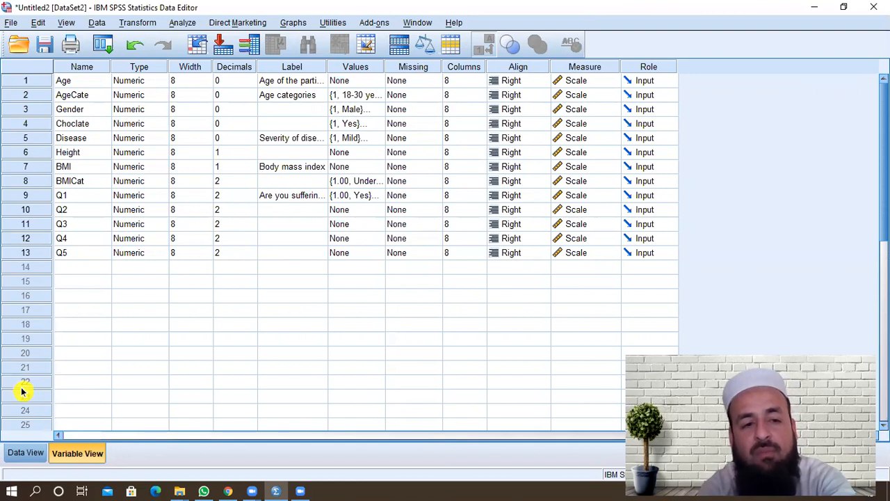
{"action": "left_click", "coordinate": [40, 459]}
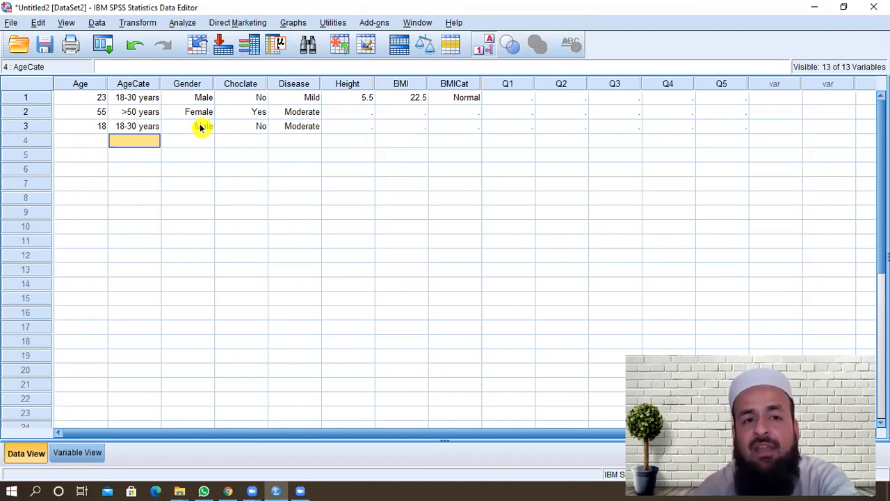
{"action": "left_click", "coordinate": [95, 452]}
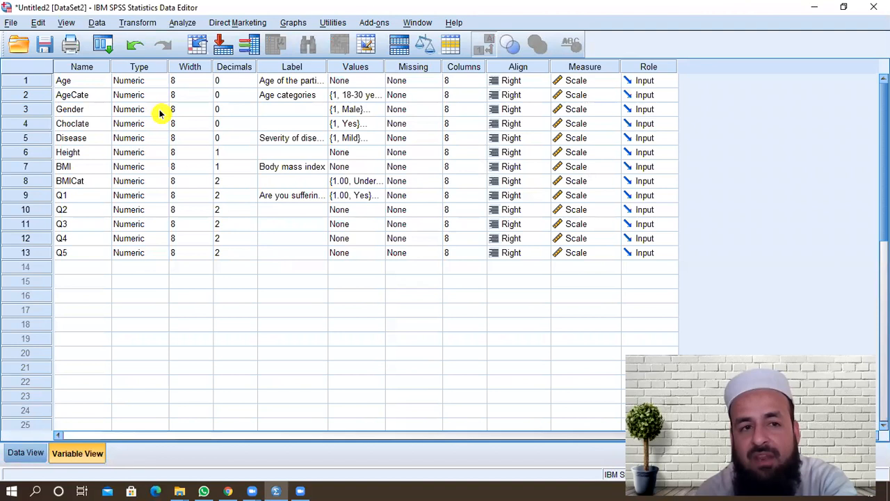
{"action": "left_click", "coordinate": [21, 452]}
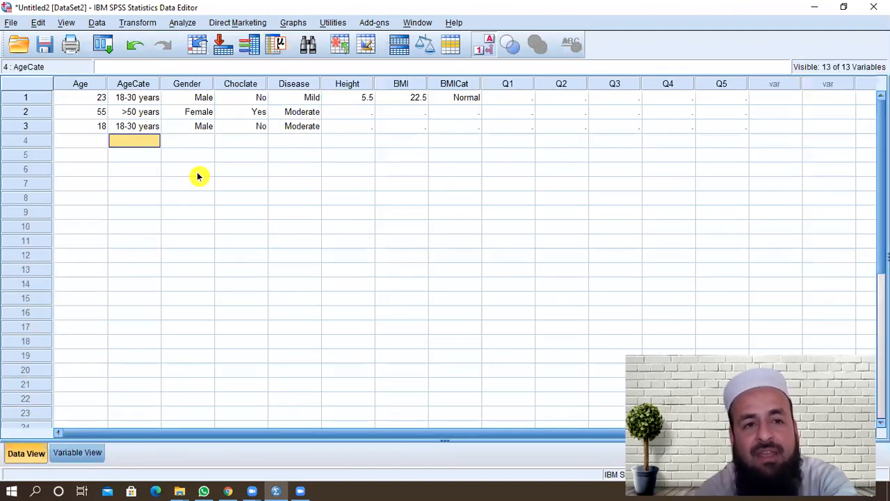
Try entering Male as the fourth case's Gender and clear the cell again
{"action": "left_click", "coordinate": [201, 140]}
{"action": "left_click", "coordinate": [201, 139]}
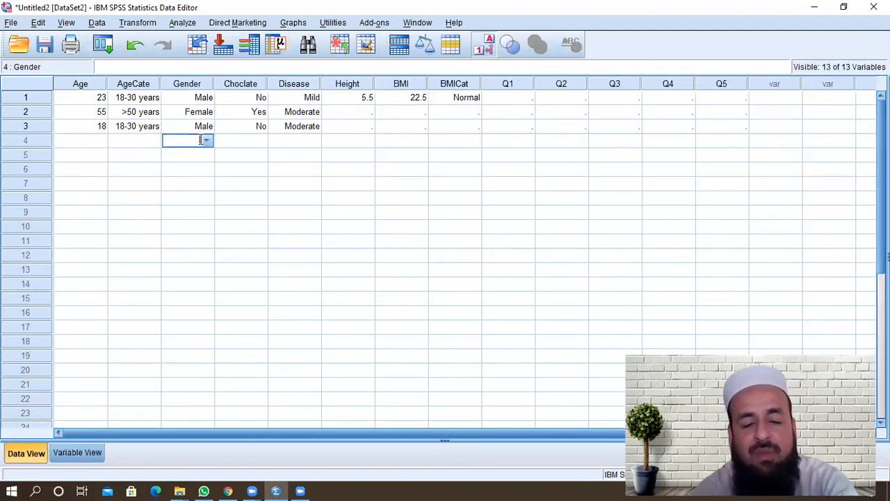
{"action": "left_click", "coordinate": [201, 140]}
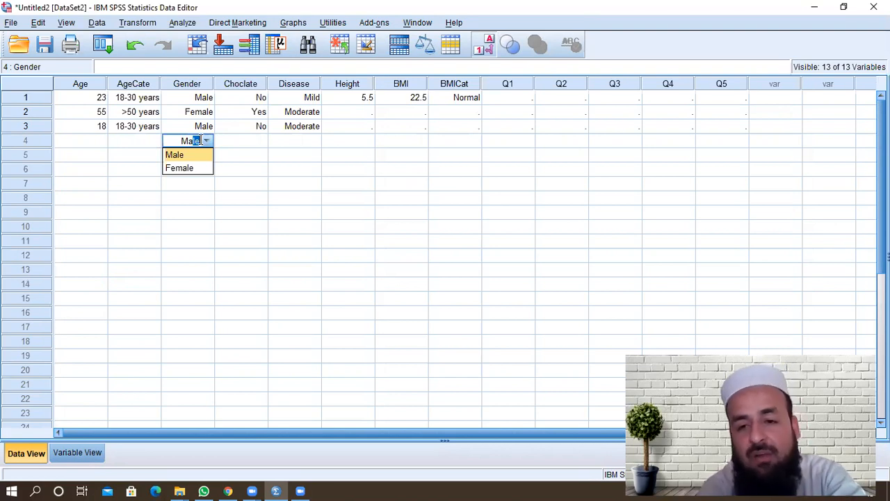
{"action": "left_click", "coordinate": [91, 460]}
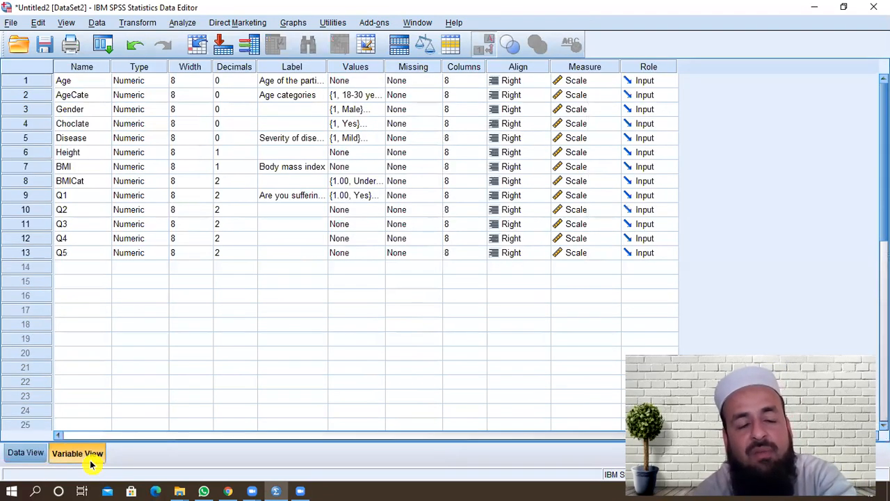
{"action": "left_click", "coordinate": [41, 453]}
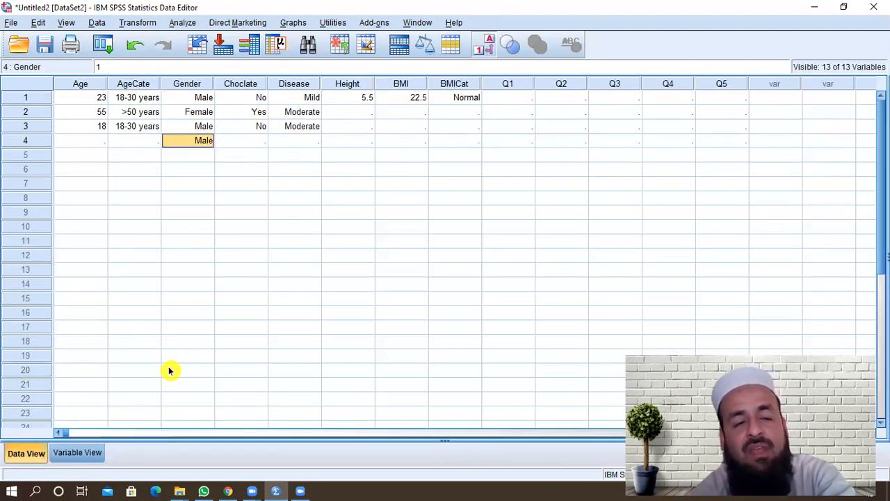
{"action": "type", "text": "2"}
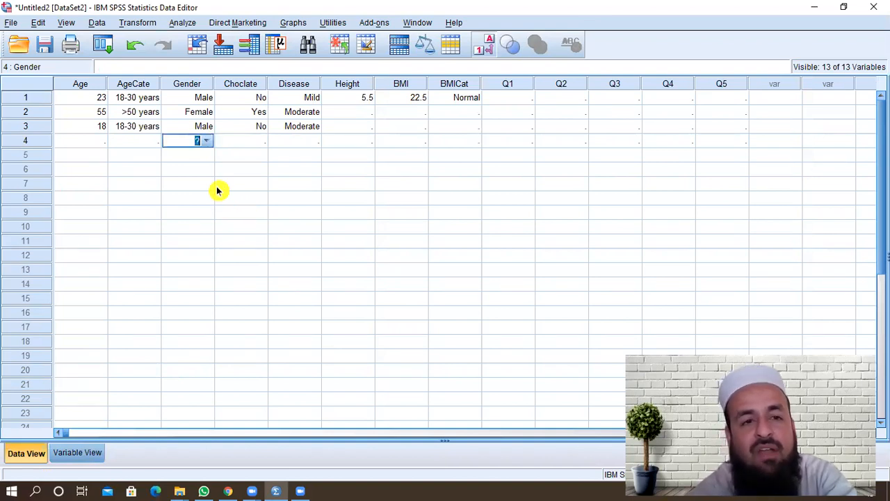
{"action": "key", "text": "BackSpace"}
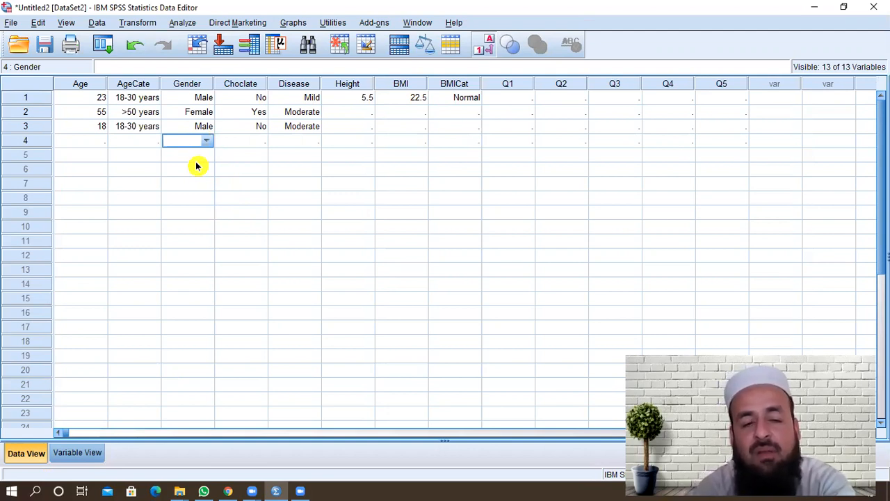
Review the type settings of the Choclate variable
{"action": "left_click", "coordinate": [85, 452]}
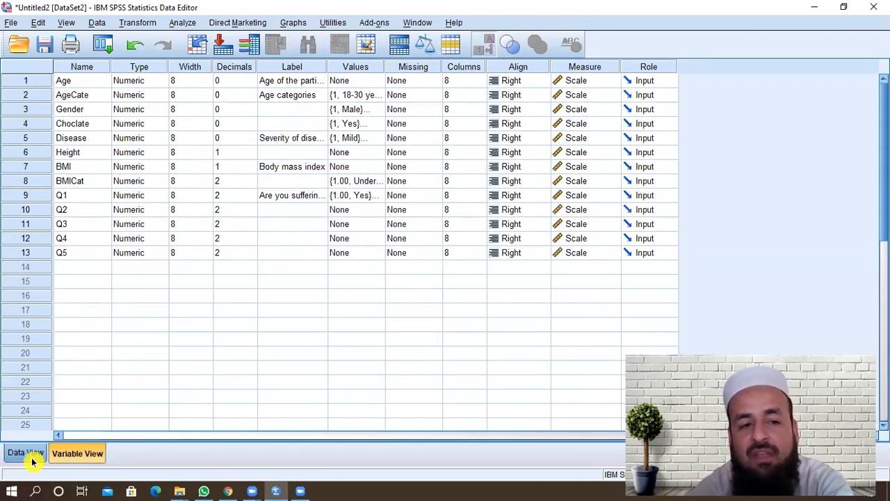
{"action": "left_click", "coordinate": [164, 124]}
{"action": "left_click", "coordinate": [164, 124]}
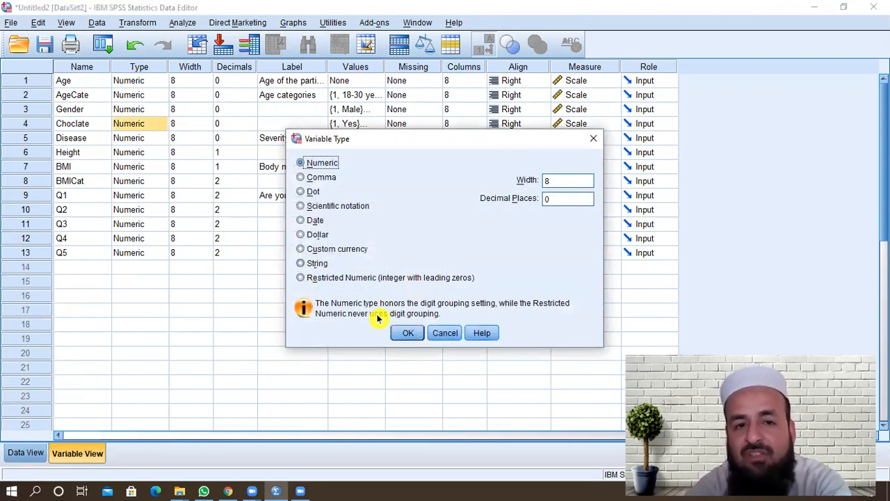
{"action": "left_click", "coordinate": [408, 333]}
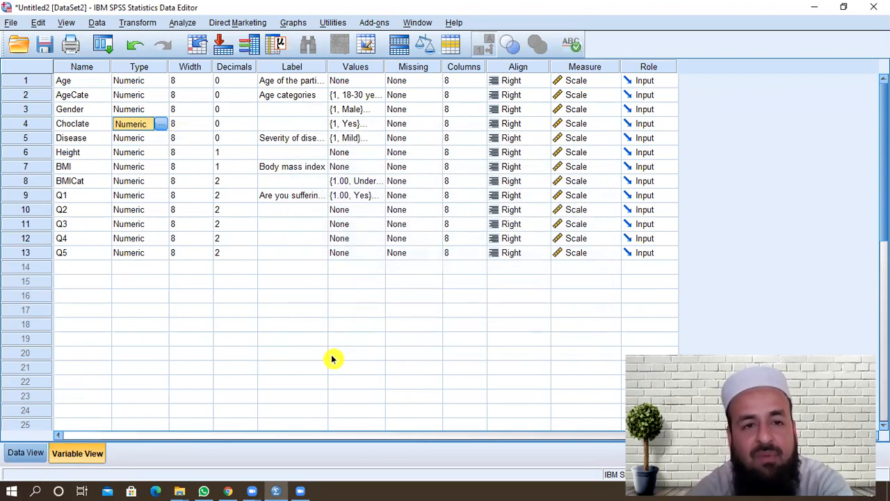
{"action": "left_click", "coordinate": [27, 455]}
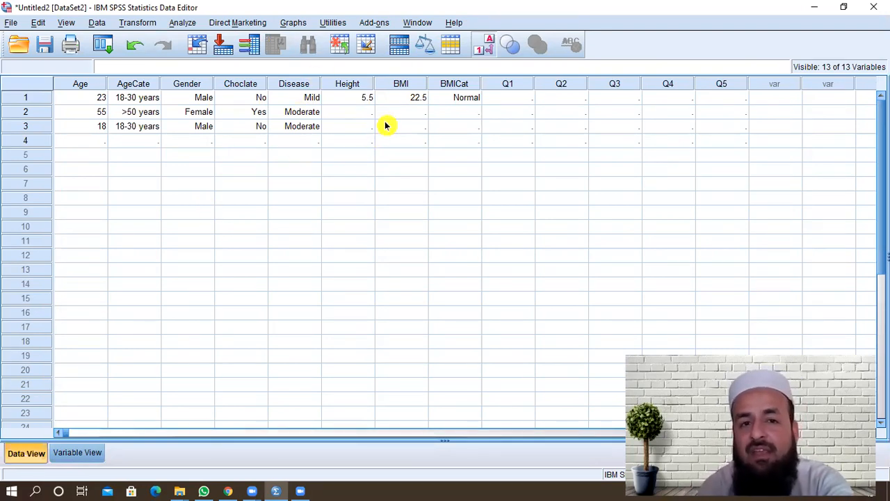
{"action": "left_click", "coordinate": [93, 457]}
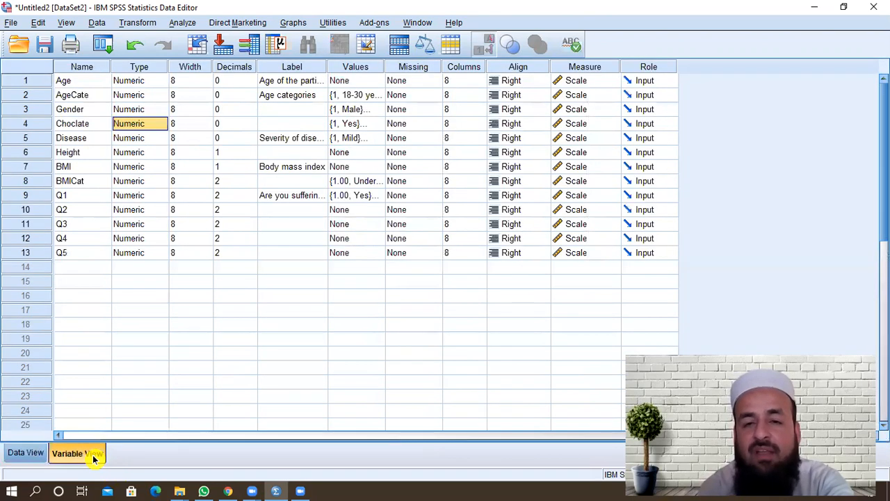
Compare the entered data with the variable definitions, ending in the data view
{"action": "left_click", "coordinate": [21, 456]}
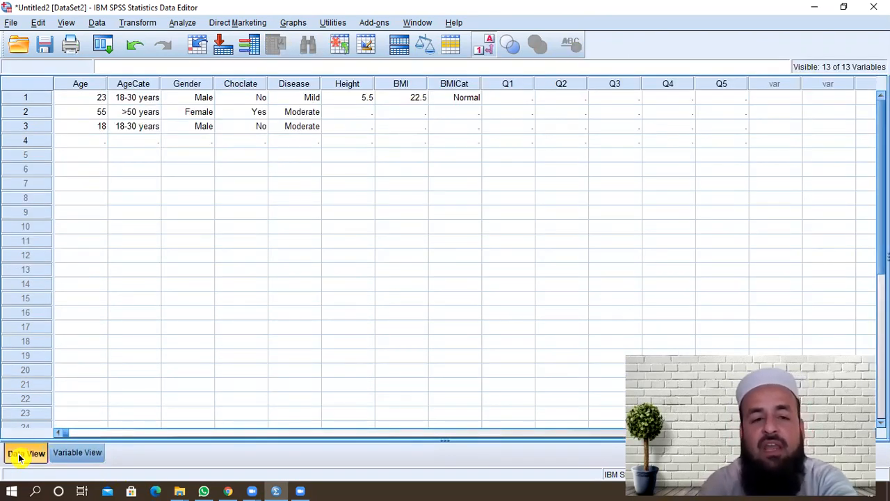
{"action": "left_click", "coordinate": [76, 454]}
{"action": "left_click", "coordinate": [35, 456]}
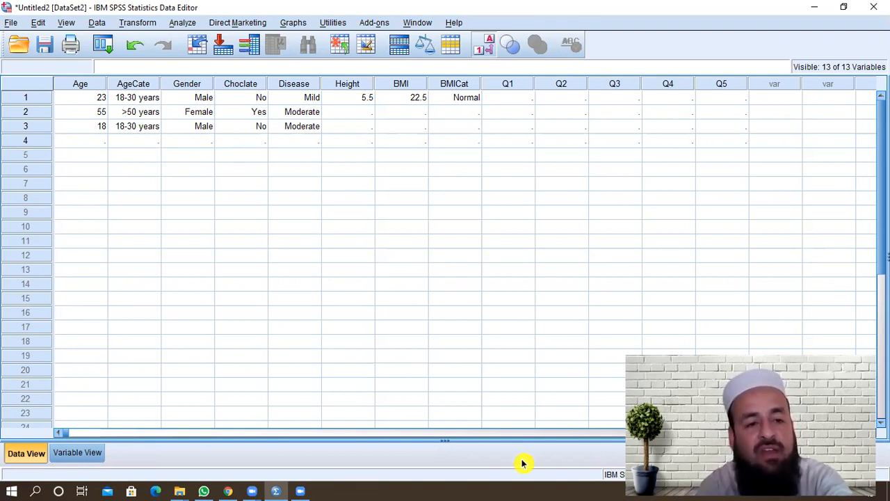
{"action": "left_click", "coordinate": [61, 451]}
{"action": "left_click", "coordinate": [27, 459]}
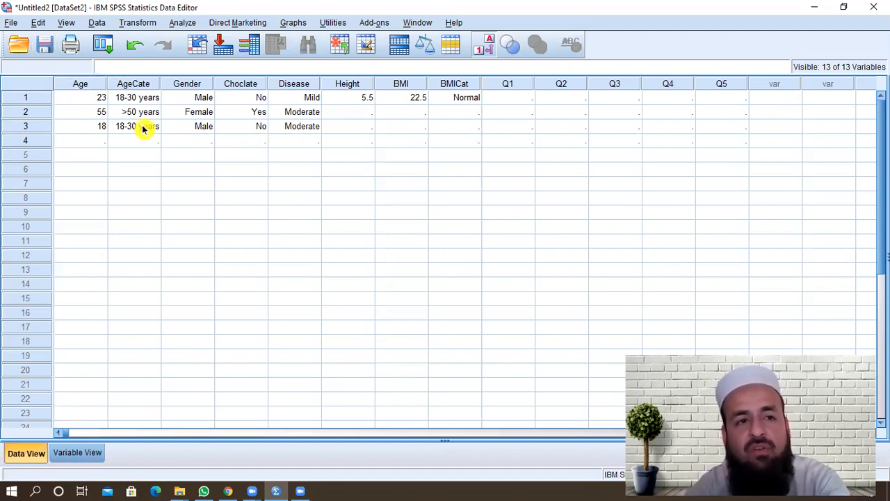
{"action": "left_click", "coordinate": [343, 456]}
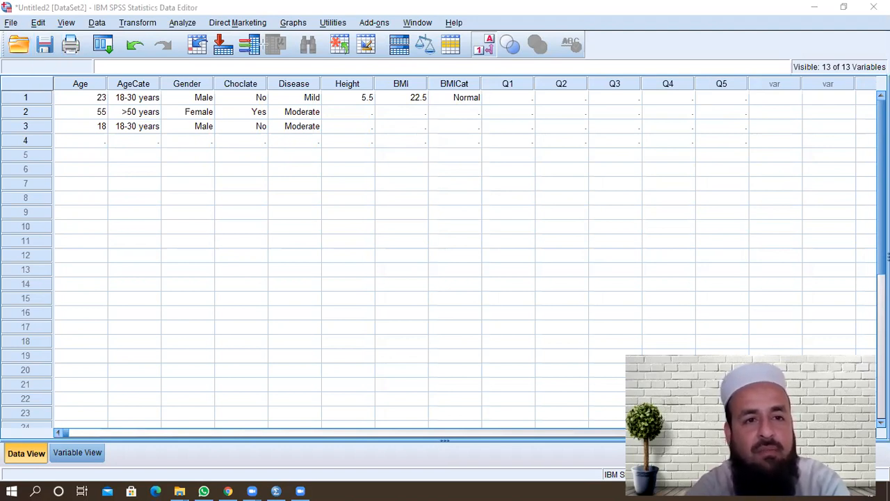
Start saving the dataset and choose the Desktop as its destination folder
{"action": "left_click", "coordinate": [9, 23]}
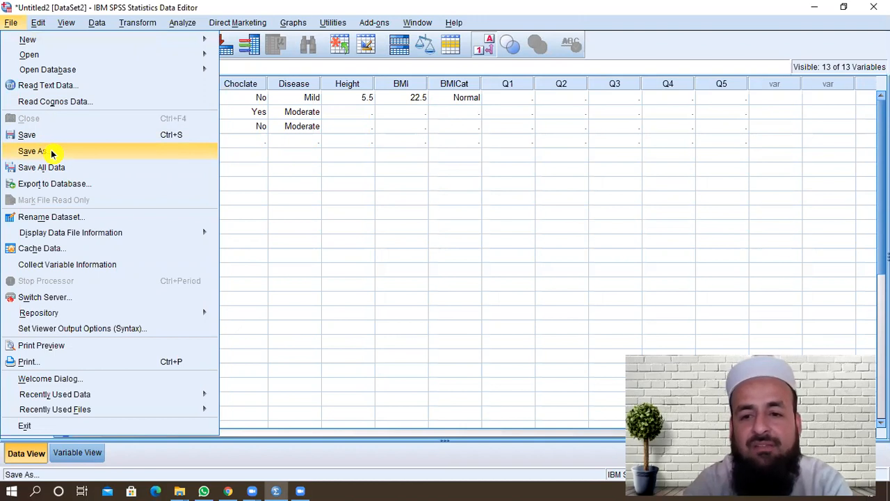
{"action": "left_click", "coordinate": [294, 185]}
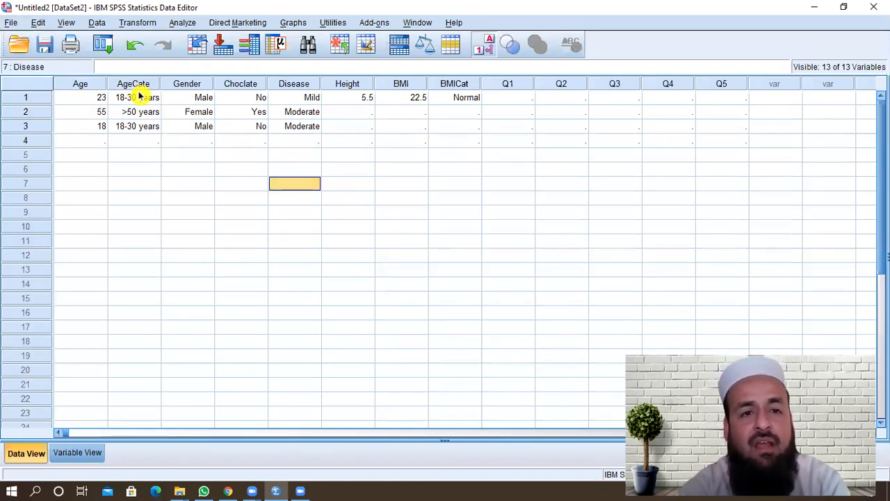
{"action": "left_click", "coordinate": [44, 43]}
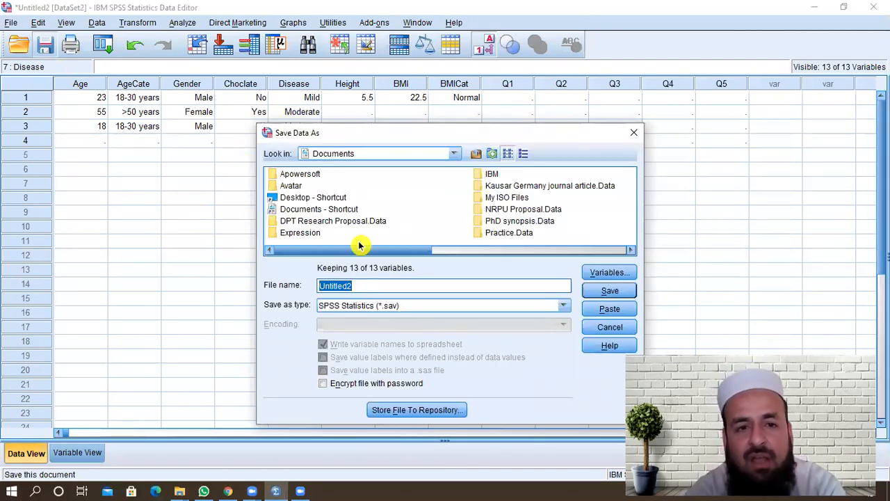
{"action": "left_click", "coordinate": [456, 154]}
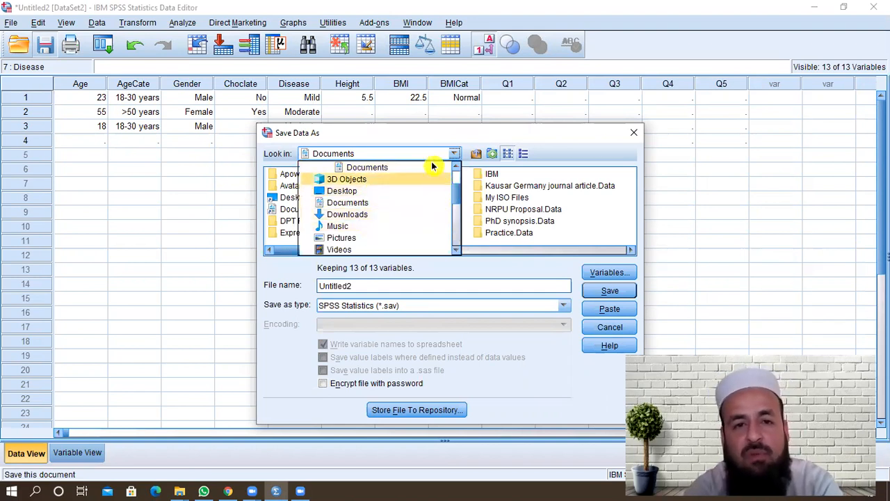
{"action": "left_click", "coordinate": [382, 190]}
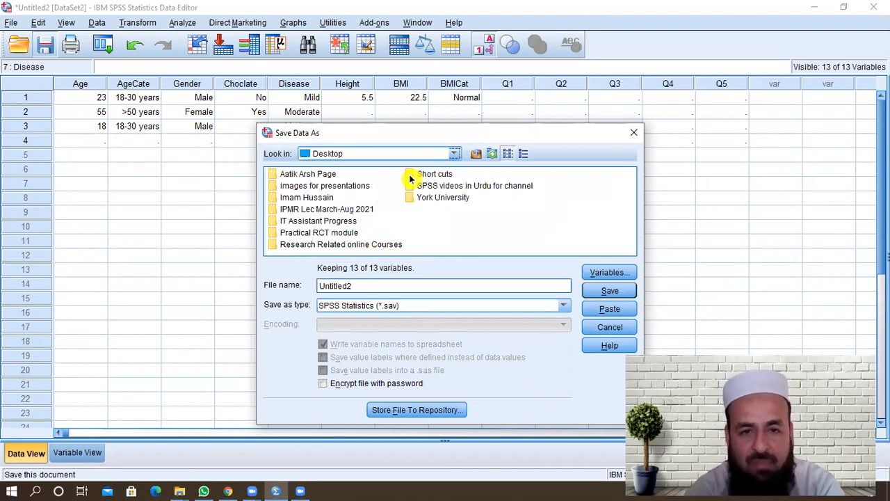
Name the data file UG Research and save it in the SPSS Statistics (*.sav) format
{"action": "left_click", "coordinate": [353, 285]}
{"action": "key", "text": "BackSpace"}
{"action": "key", "text": "BackSpace"}
{"action": "key", "text": "BackSpace"}
{"action": "key", "text": "BackSpace"}
{"action": "key", "text": "BackSpace"}
{"action": "key", "text": "BackSpace"}
{"action": "key", "text": "BackSpace"}
{"action": "key", "text": "BackSpace"}
{"action": "key", "text": "BackSpace"}
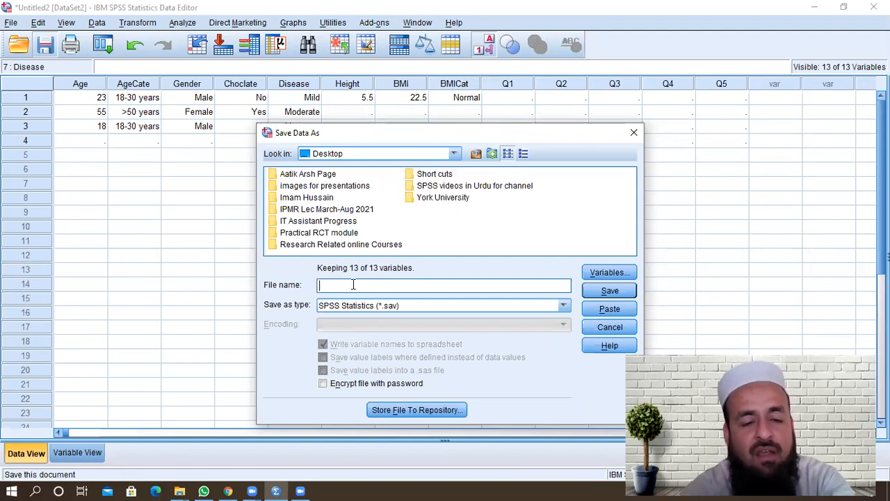
{"action": "type", "text": "UD"}
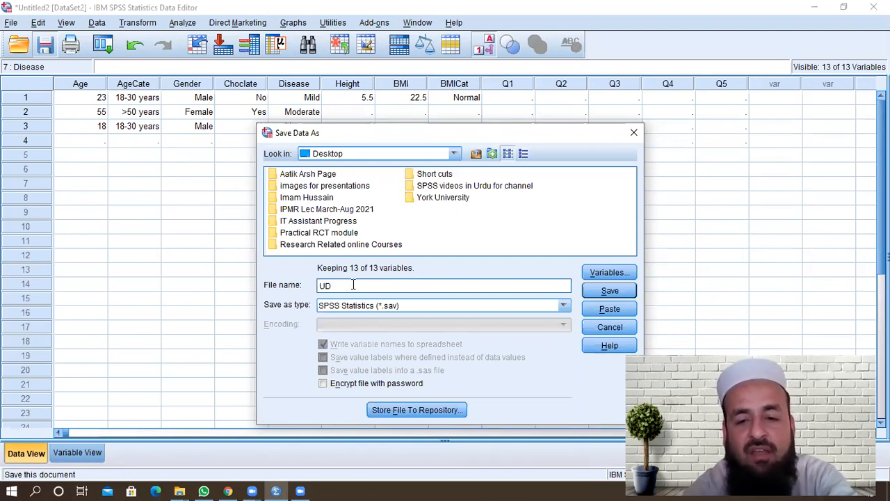
{"action": "key", "text": "BackSpace"}
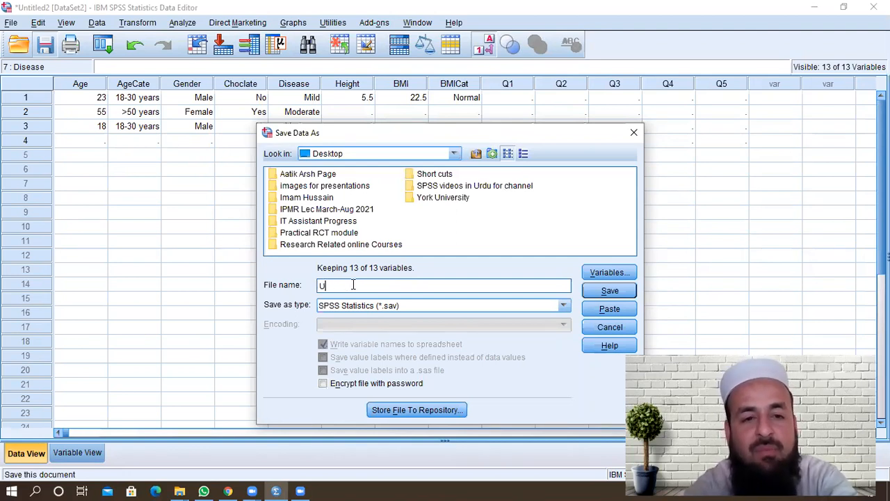
{"action": "type", "text": "G Research"}
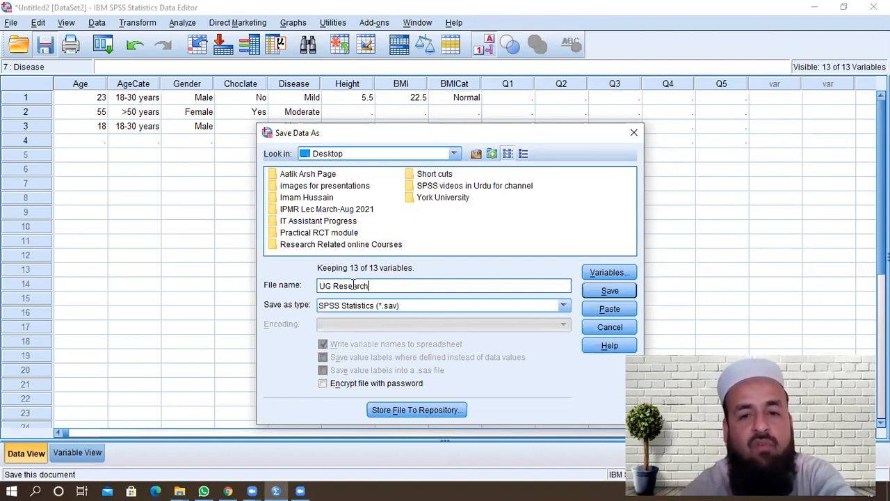
{"action": "left_click", "coordinate": [615, 293]}
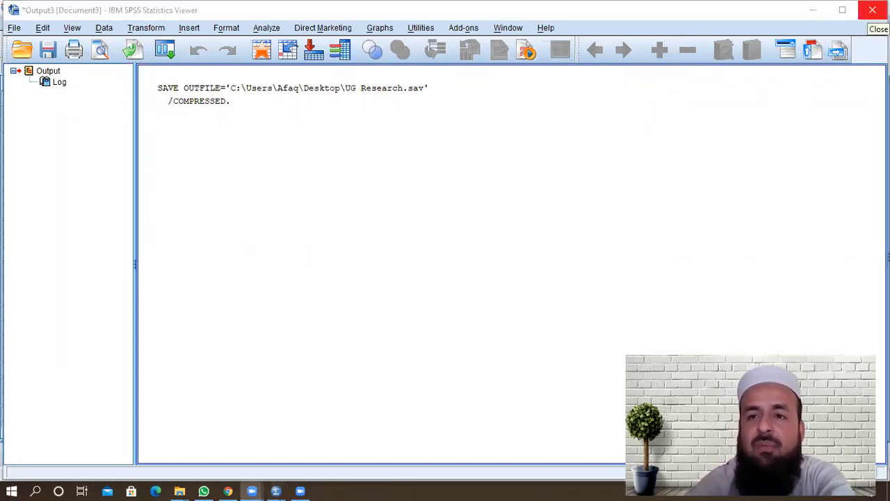
Close the output viewer, saving its contents as the viewer file Output3 in the Documents folder
{"action": "left_click", "coordinate": [873, 10]}
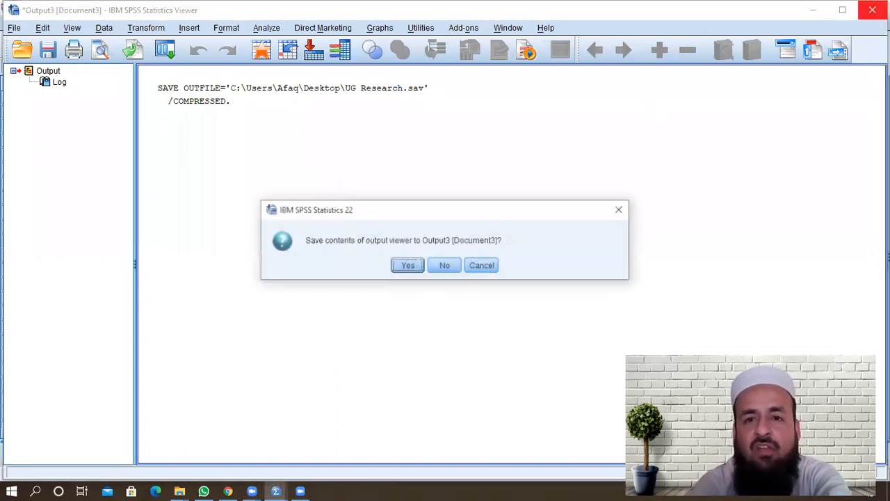
{"action": "left_click", "coordinate": [407, 270]}
{"action": "left_click", "coordinate": [407, 268]}
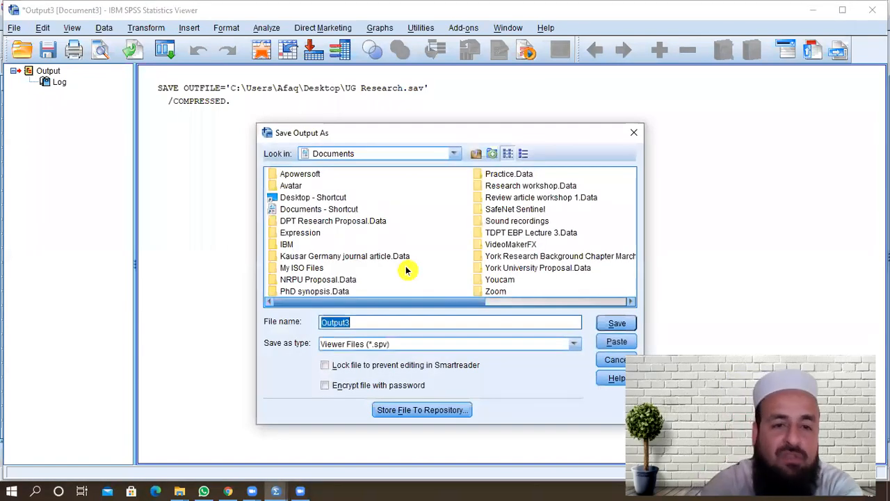
{"action": "left_click", "coordinate": [612, 324]}
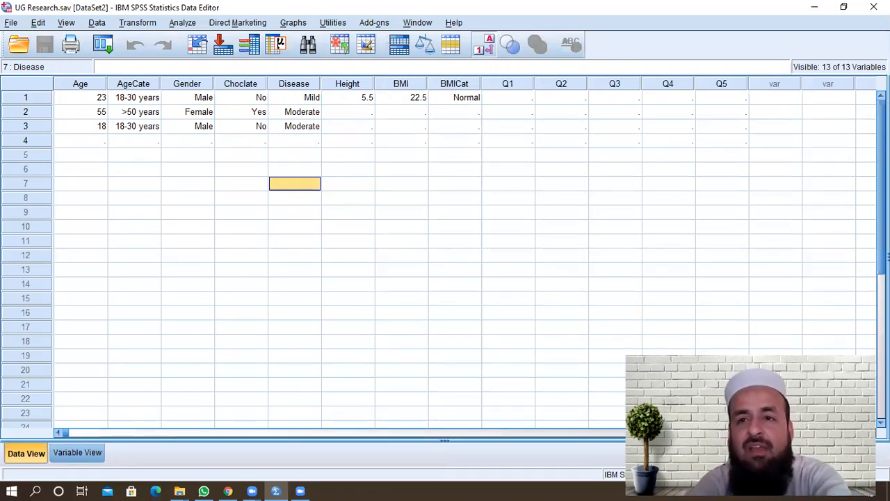
Try closing the last data editor window, and cancel exiting the program
{"action": "left_click", "coordinate": [872, 9]}
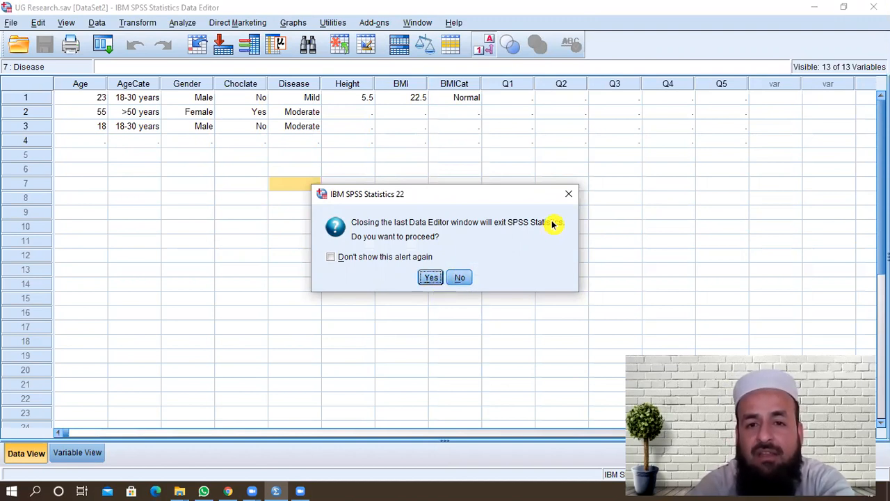
{"action": "left_click", "coordinate": [568, 200]}
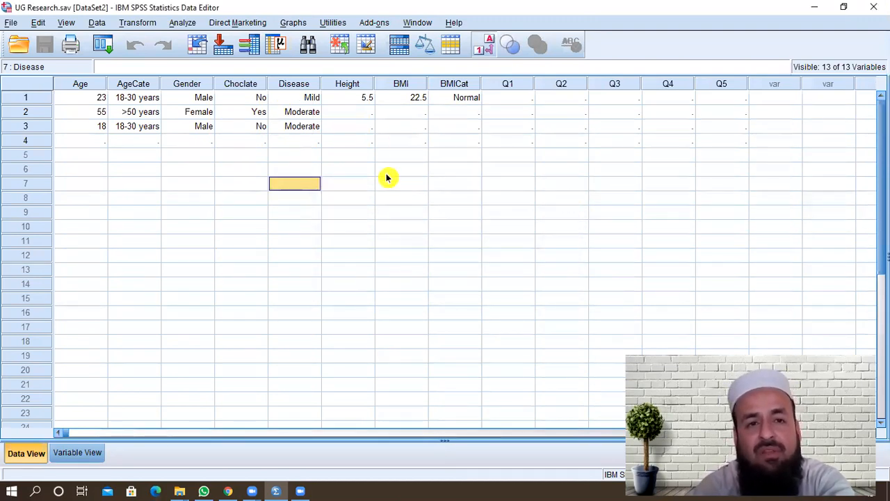